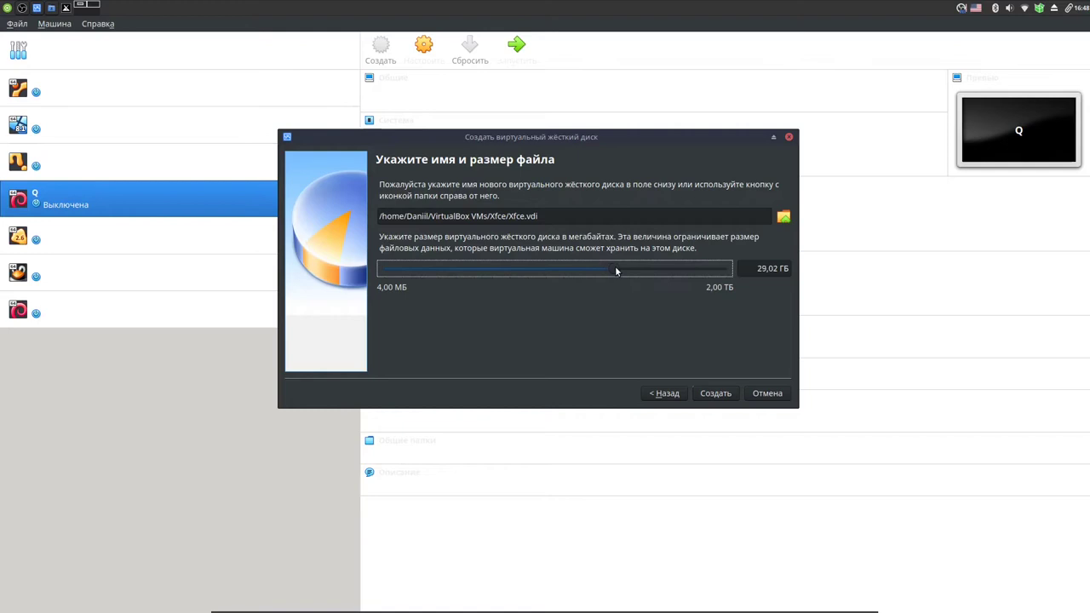
# - Size the new virtual hard disk at 33,12 GB and create the Xfce machine
pyautogui.moveTo(616, 271); pyautogui.dragTo(615, 271)
pyautogui.click(722, 395)
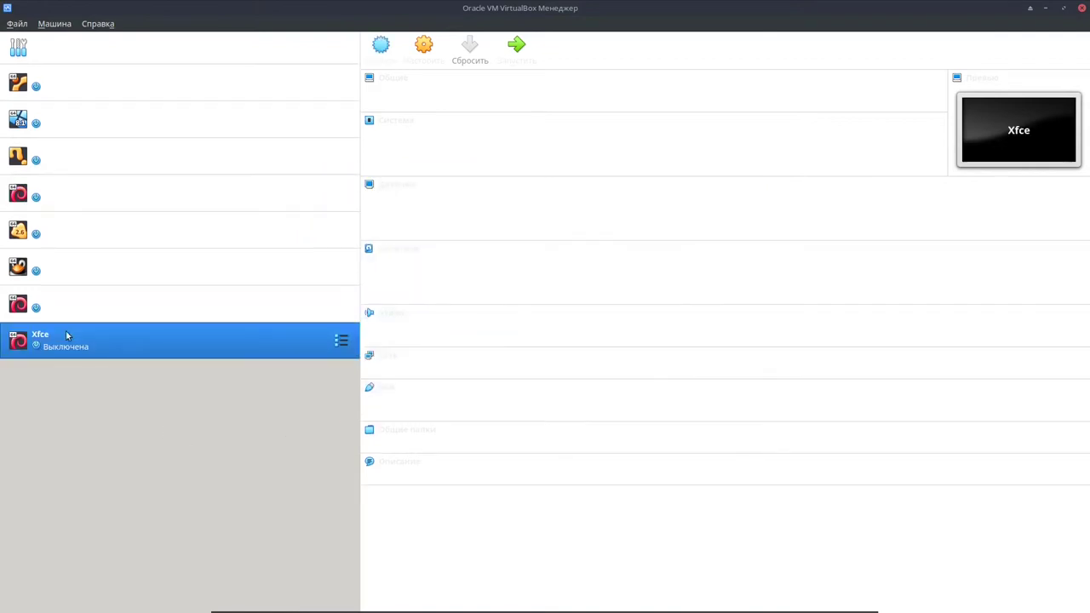
# - Start the Xfce machine, then add and choose sparkylinux-5.11-x86_64-xfce.iso as its boot disk
pyautogui.click(519, 47)
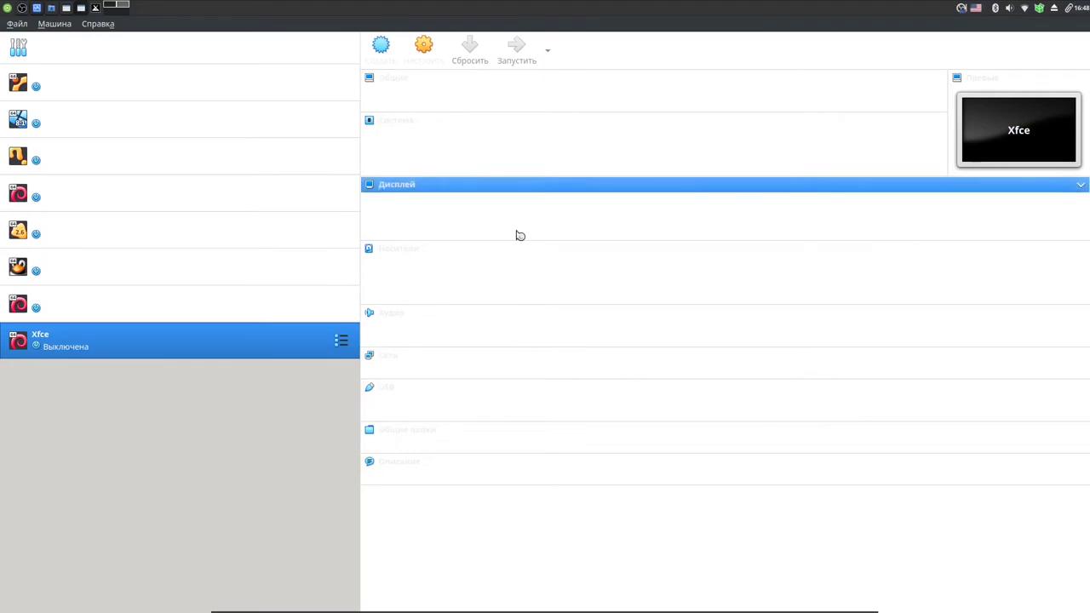
pyautogui.click(682, 308)
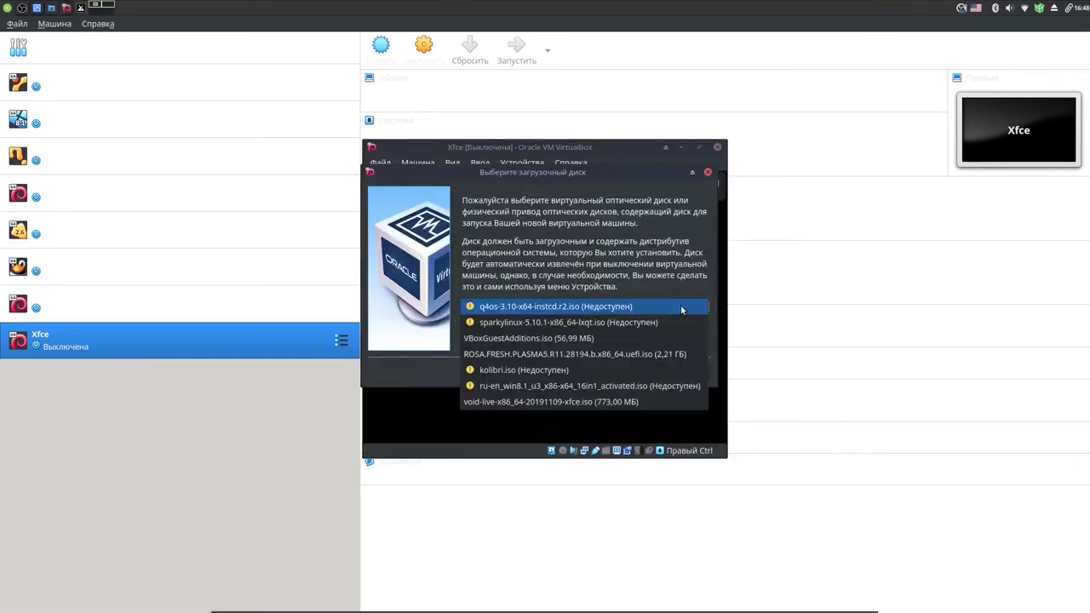
pyautogui.click(702, 307)
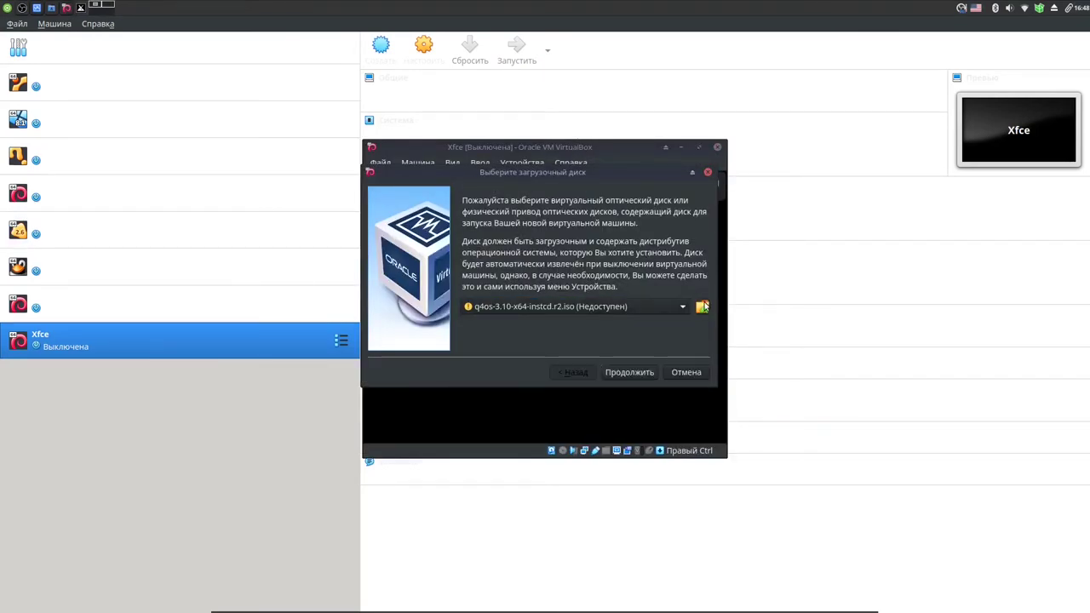
pyautogui.click(702, 307)
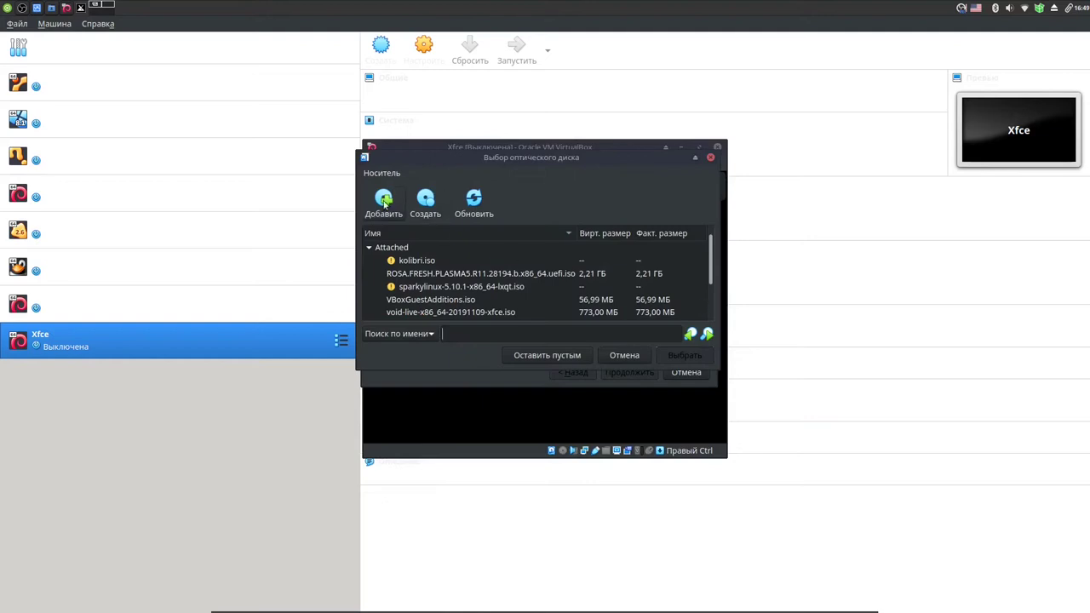
pyautogui.click(384, 210)
pyautogui.click(303, 281)
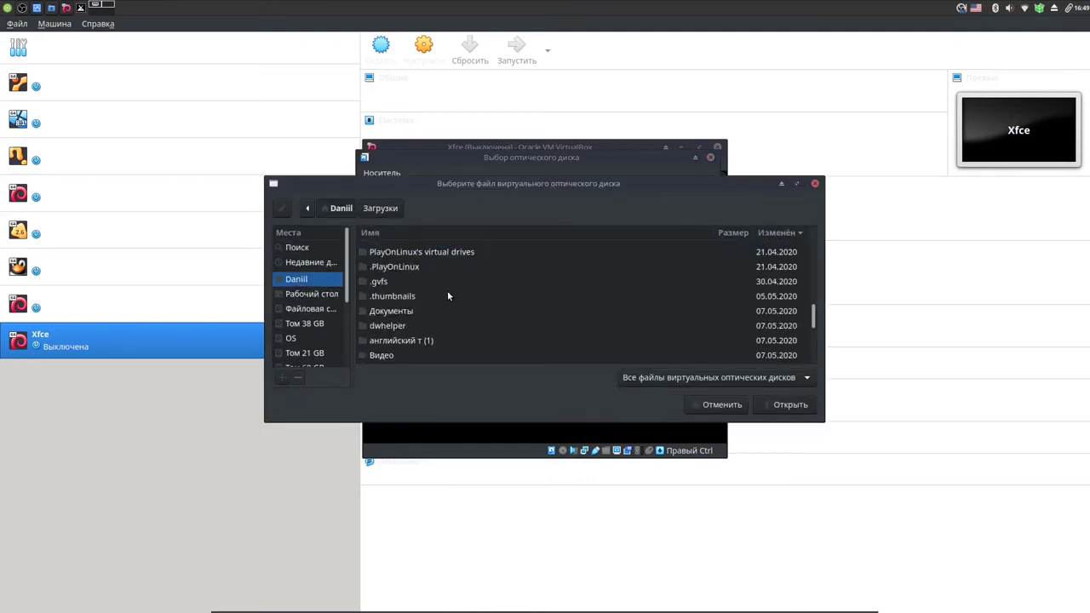
pyautogui.scroll(-3, 447, 293)
pyautogui.doubleClick(433, 335)
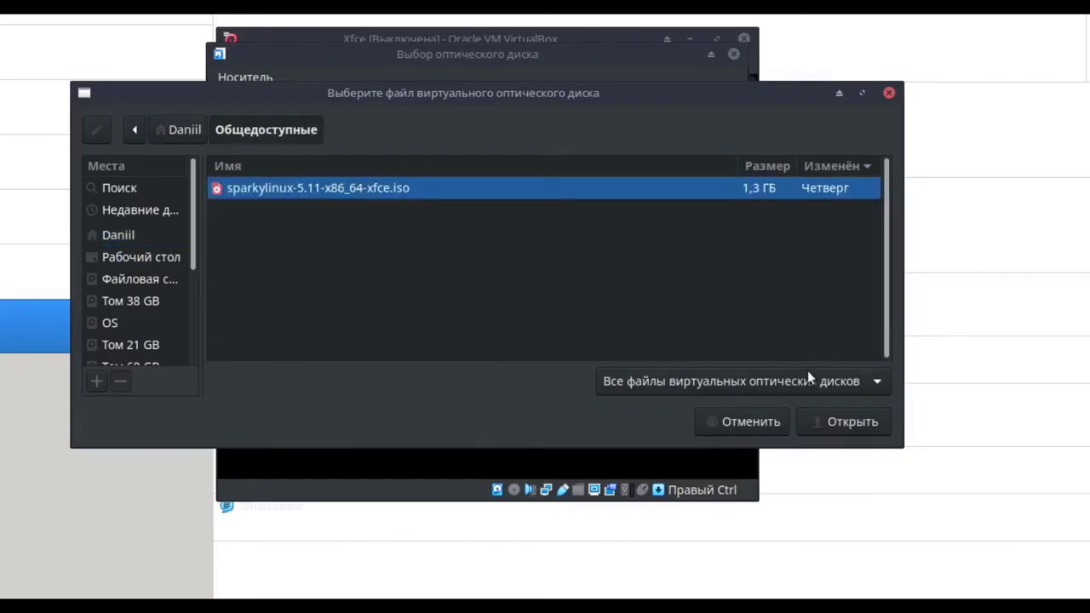
pyautogui.click(852, 421)
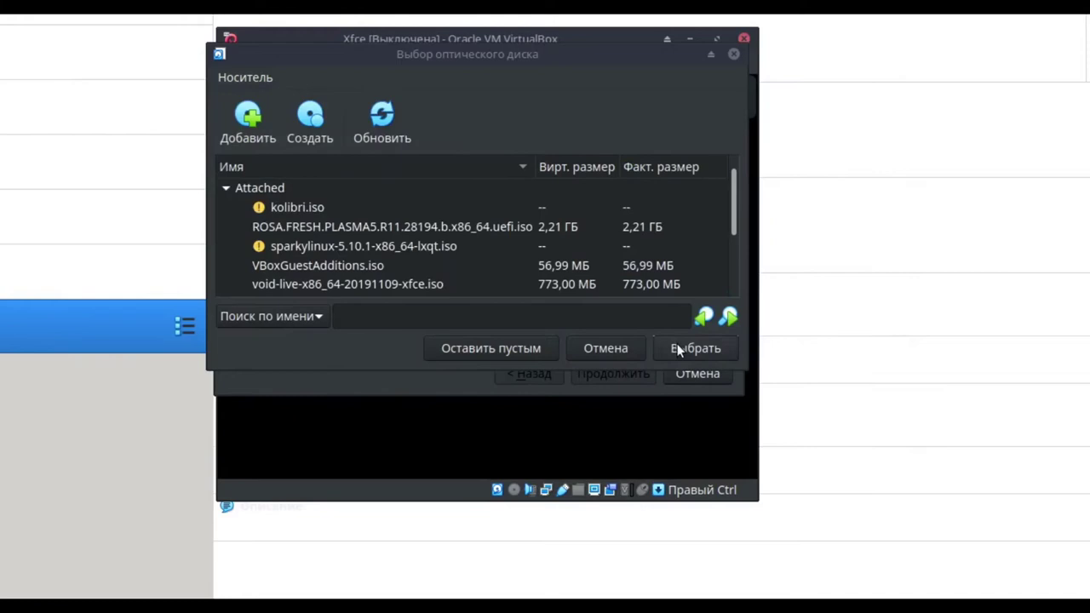
pyautogui.click(688, 350)
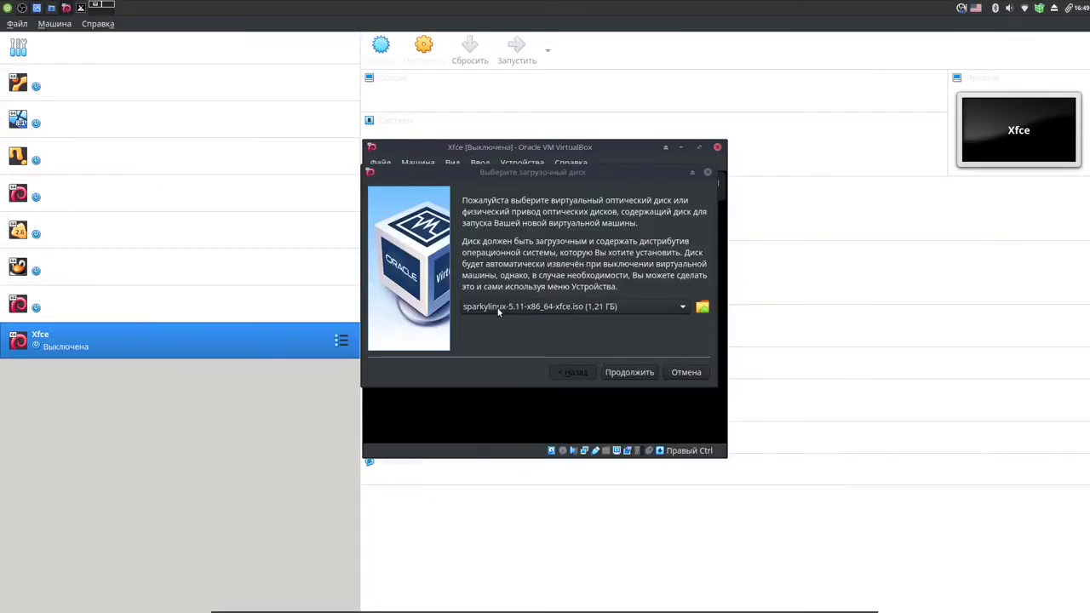
# - Boot from the ISO in a maximized window and pick Russian under More Languages
pyautogui.click(629, 374)
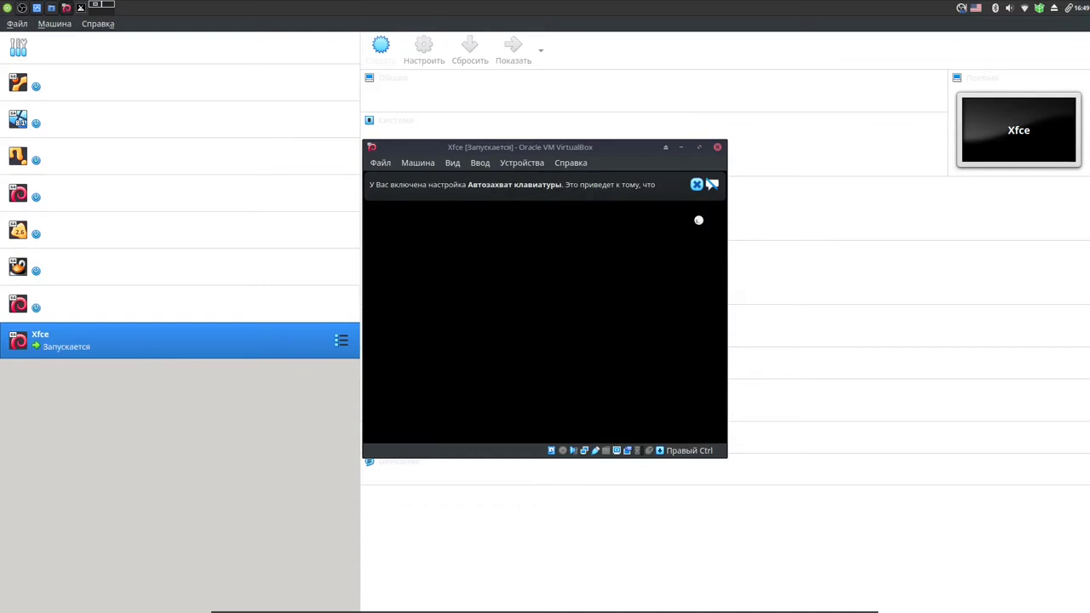
pyautogui.click(699, 148)
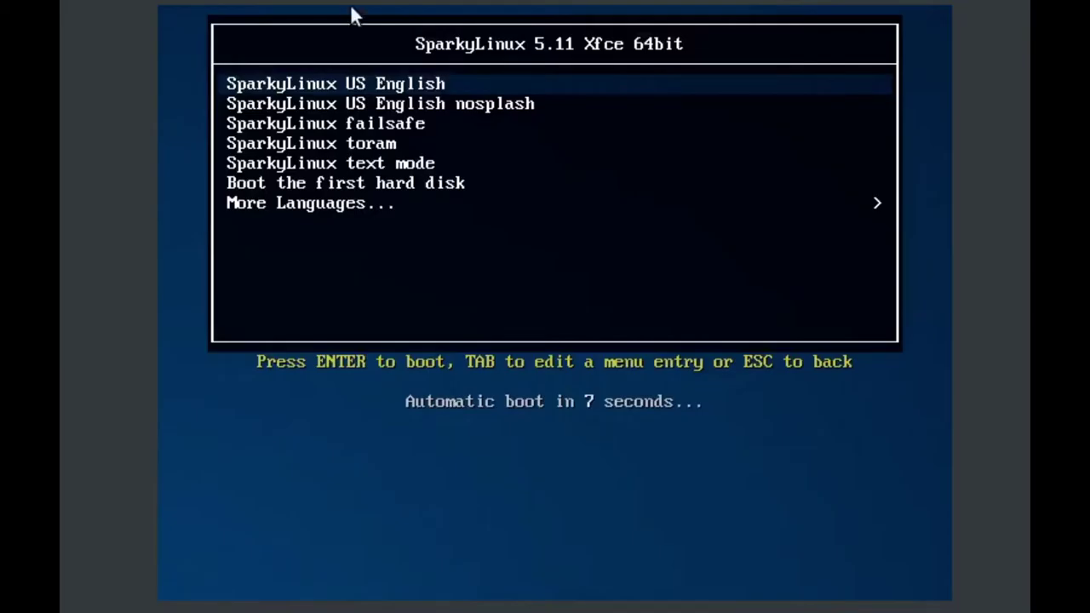
pyautogui.press('Down')
pyautogui.press('Down')
pyautogui.press('Down')
pyautogui.press('Down')
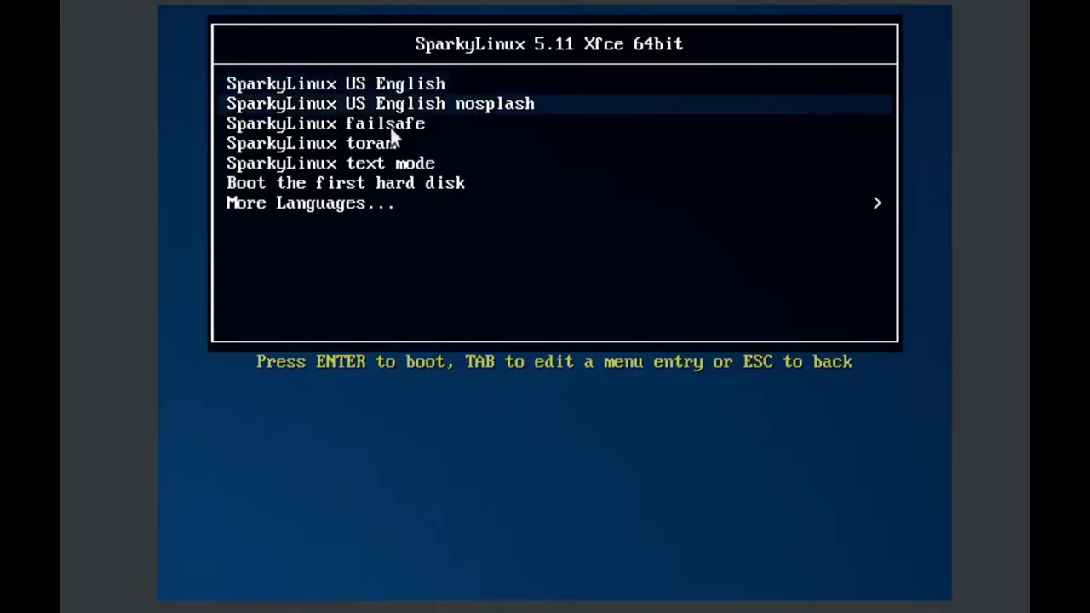
pyautogui.press('Down')
pyautogui.press('Down')
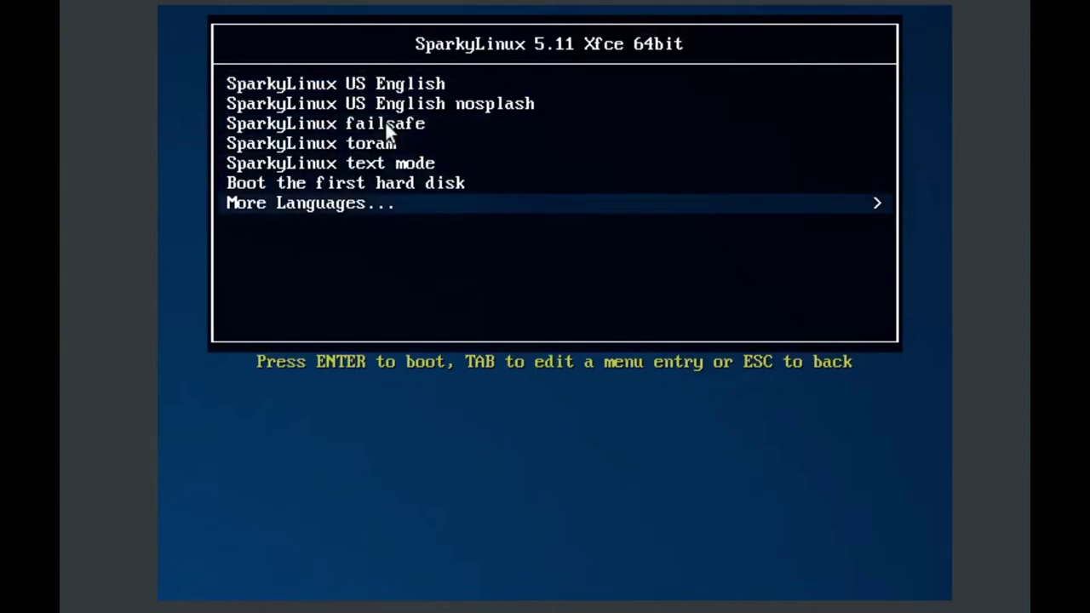
pyautogui.press('Return')
pyautogui.press('Down')
pyautogui.press('Down')
pyautogui.press('Down')
pyautogui.press('Down')
pyautogui.press('Down')
pyautogui.press('Down')
pyautogui.press('Down')
pyautogui.press('Down')
pyautogui.press('Down')
pyautogui.press('Down')
pyautogui.press('Down')
pyautogui.press('Down')
pyautogui.press('Down')
pyautogui.press('Down')
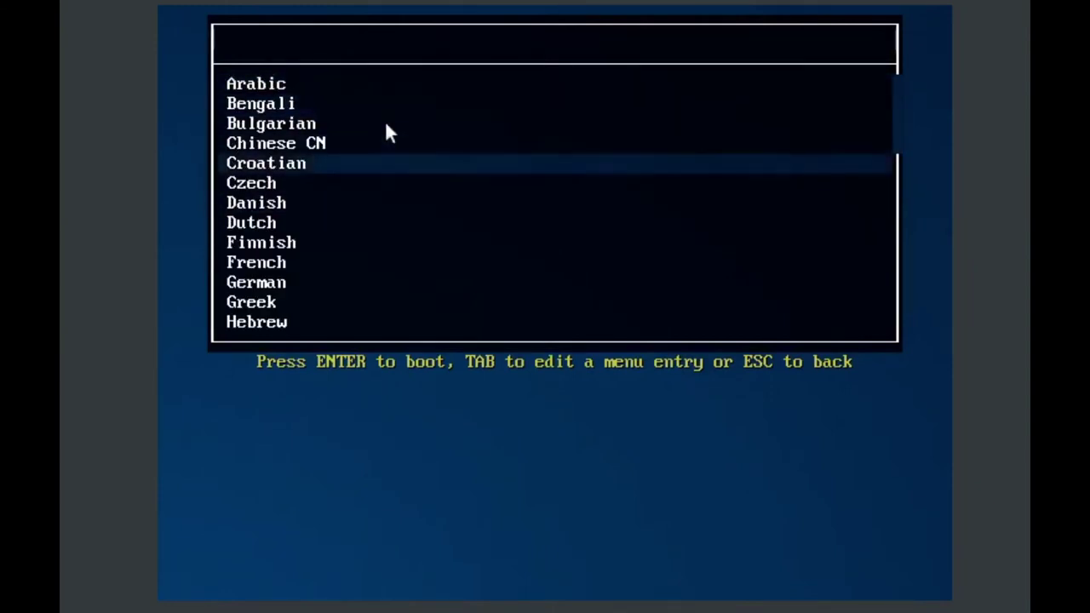
pyautogui.press('Down')
pyautogui.press('Down')
pyautogui.press('Down')
pyautogui.press('Down')
pyautogui.press('Down')
pyautogui.press('Down')
pyautogui.press('Down')
pyautogui.press('Down')
pyautogui.press('Down')
pyautogui.press('Down')
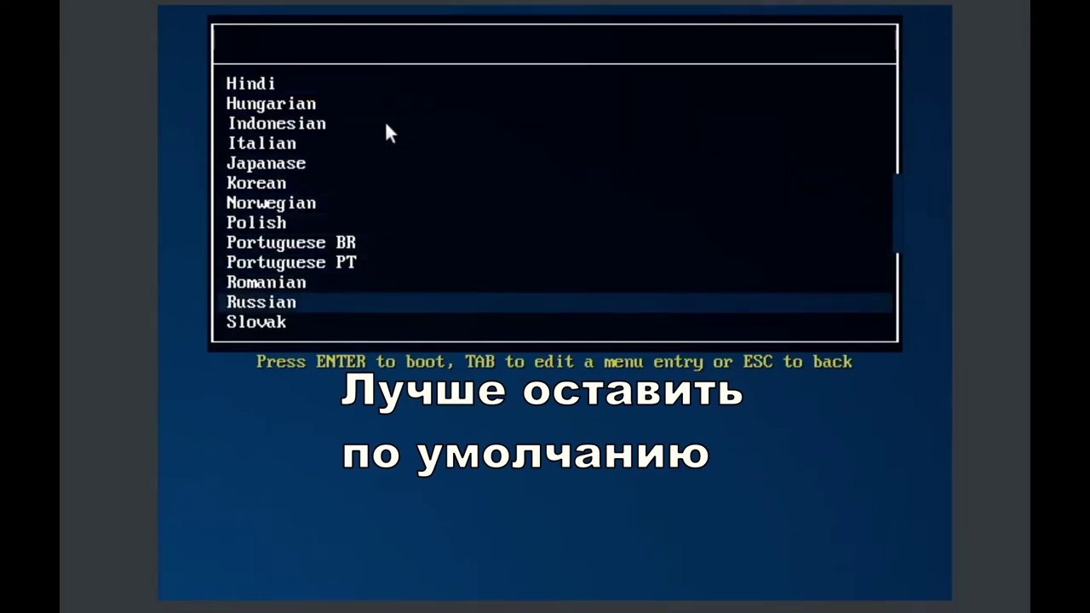
pyautogui.press('Return')
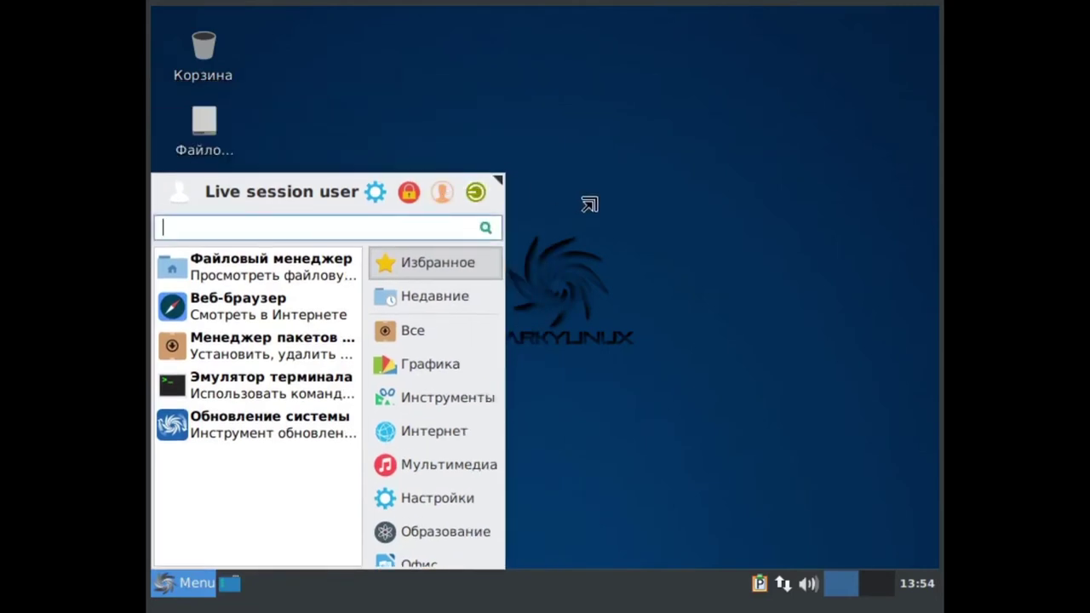
# - Browse the System category of the application menu, then launch the Sparky installer from the desktop
pyautogui.click(629, 221)
pyautogui.click(193, 591)
pyautogui.scroll(-2, 437, 361)
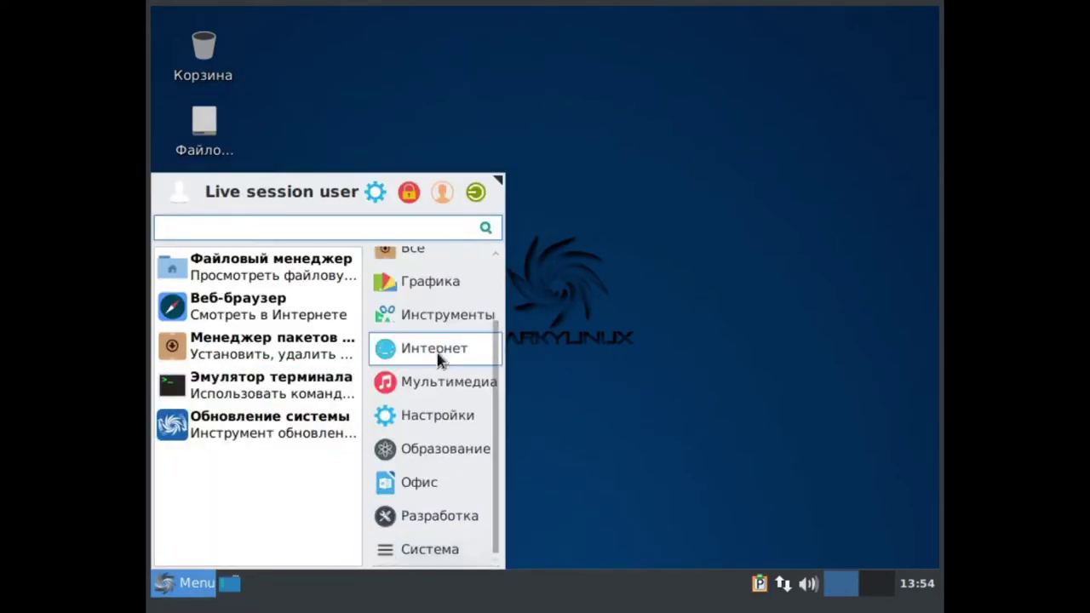
pyautogui.click(417, 554)
pyautogui.scroll(-3, 297, 482)
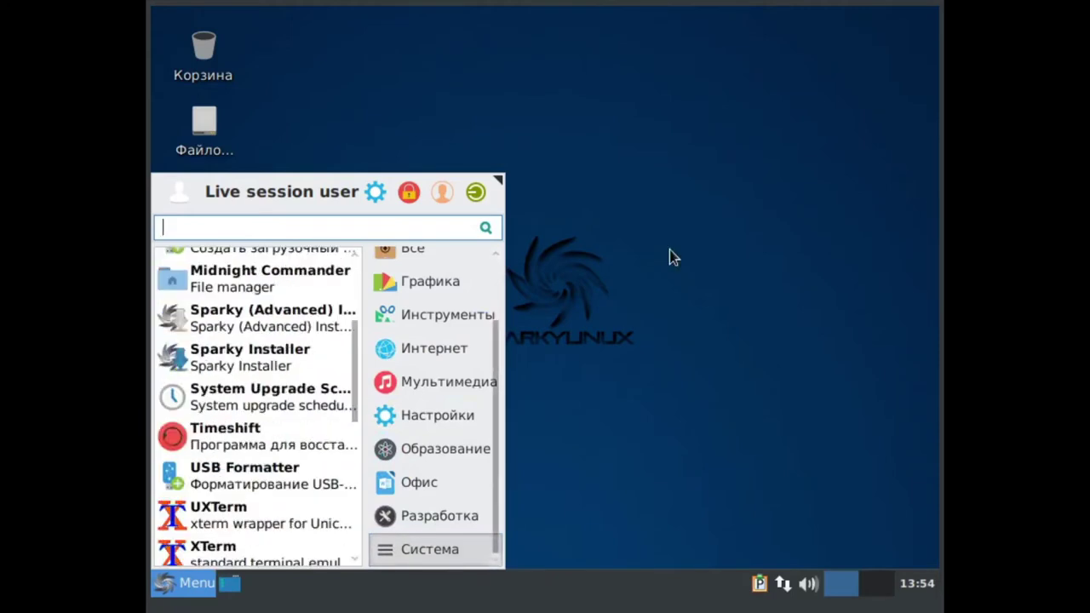
pyautogui.scroll(-3, 281, 397)
pyautogui.press('Escape')
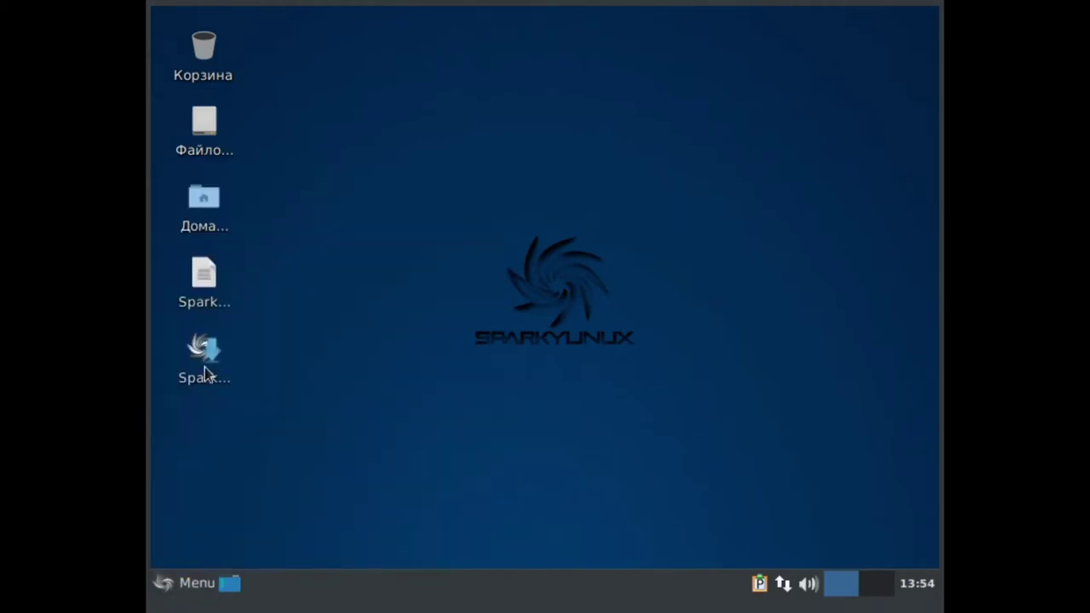
pyautogui.doubleClick(200, 349)
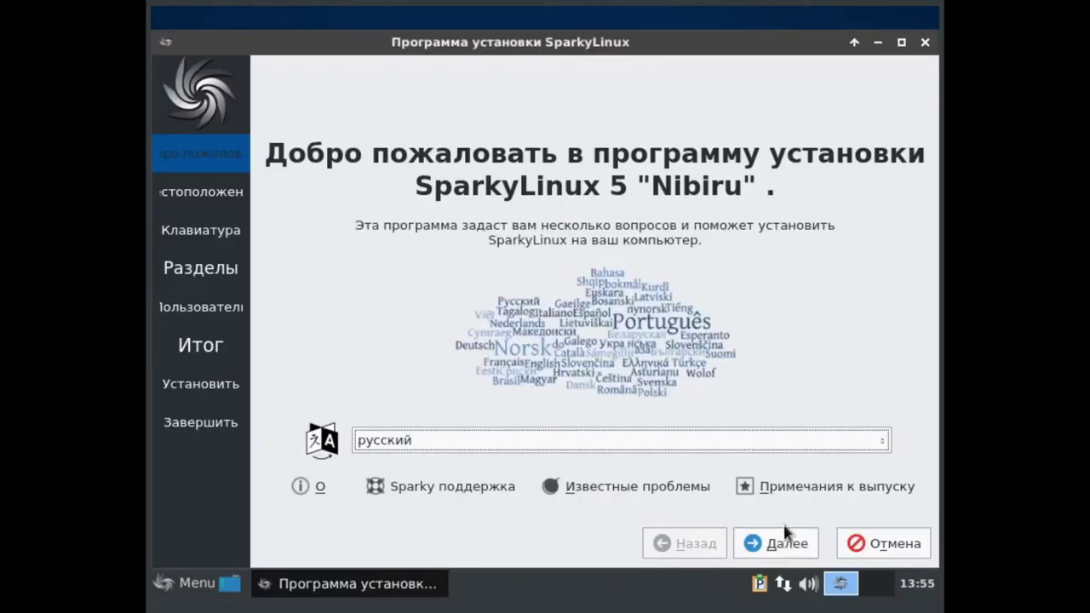
pyautogui.click(785, 536)
# - Pass the Location page and set the keyboard layout to English (US)
pyautogui.click(793, 547)
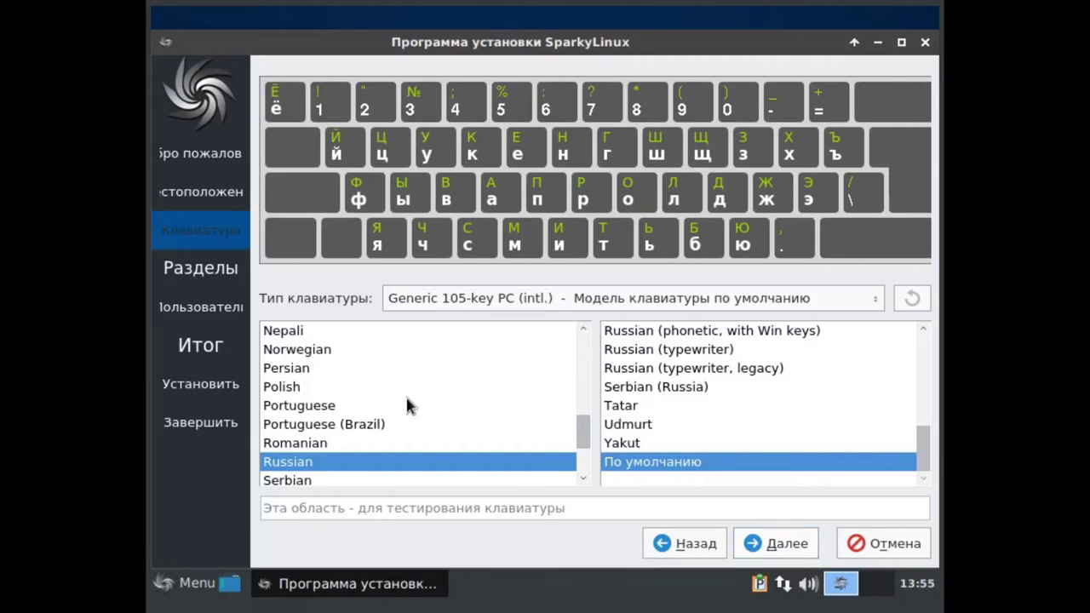
pyautogui.scroll(-5, 407, 400)
pyautogui.scroll(2, 407, 400)
pyautogui.scroll(-4, 406, 399)
pyautogui.scroll(5, 406, 399)
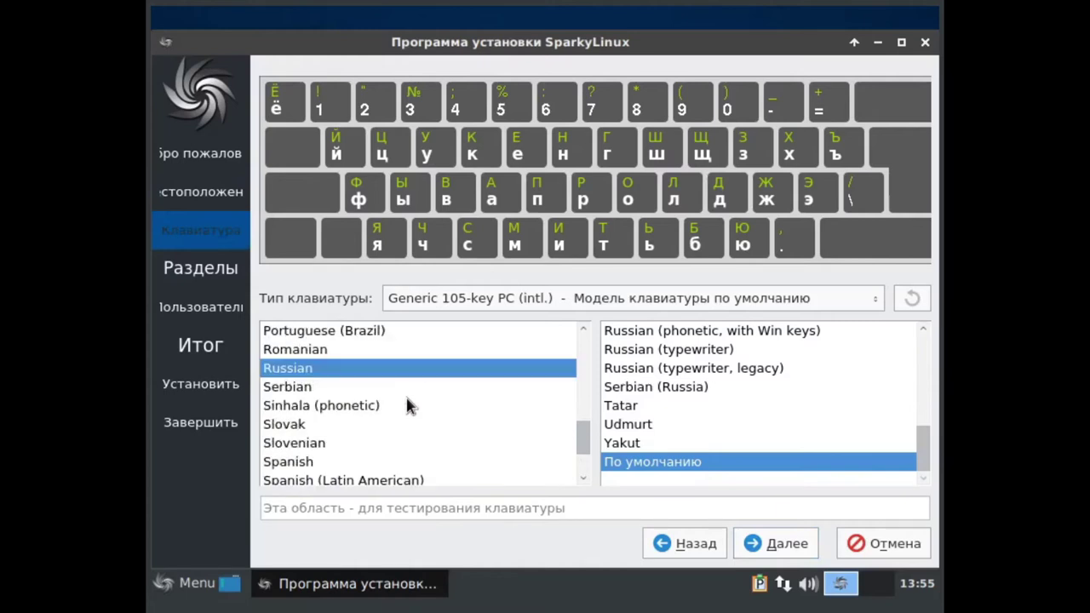
pyautogui.scroll(4, 406, 405)
pyautogui.scroll(10, 405, 404)
pyautogui.scroll(-4, 407, 404)
pyautogui.click(322, 426)
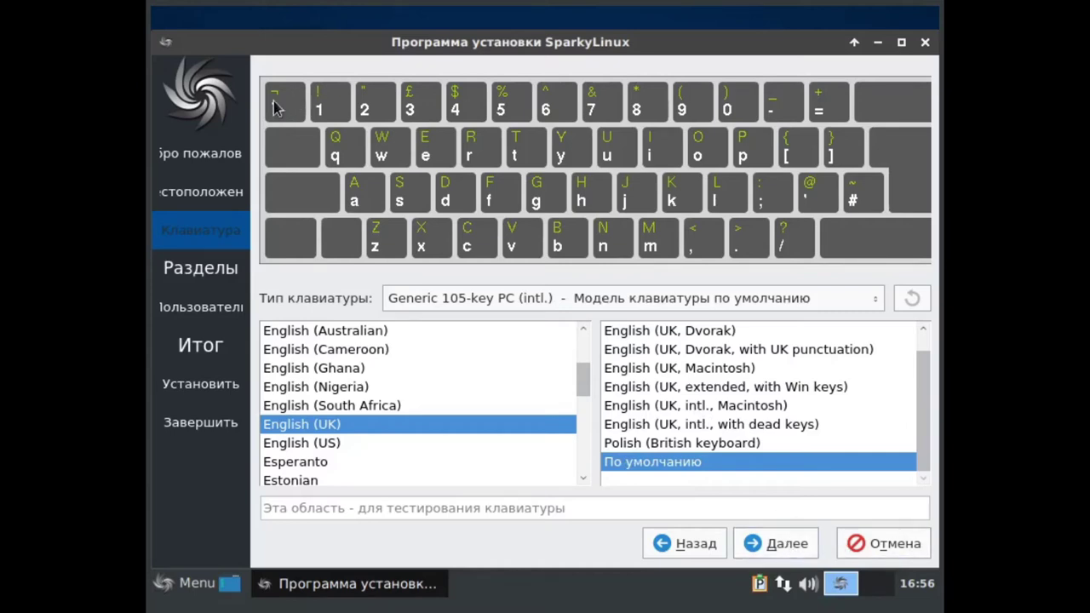
pyautogui.click(324, 445)
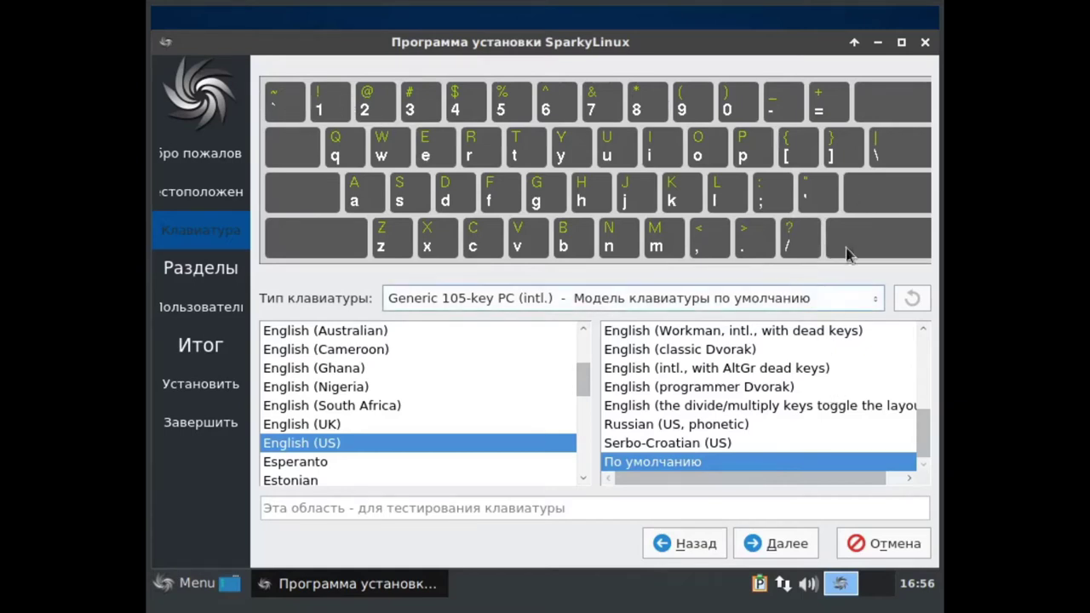
pyautogui.click(782, 548)
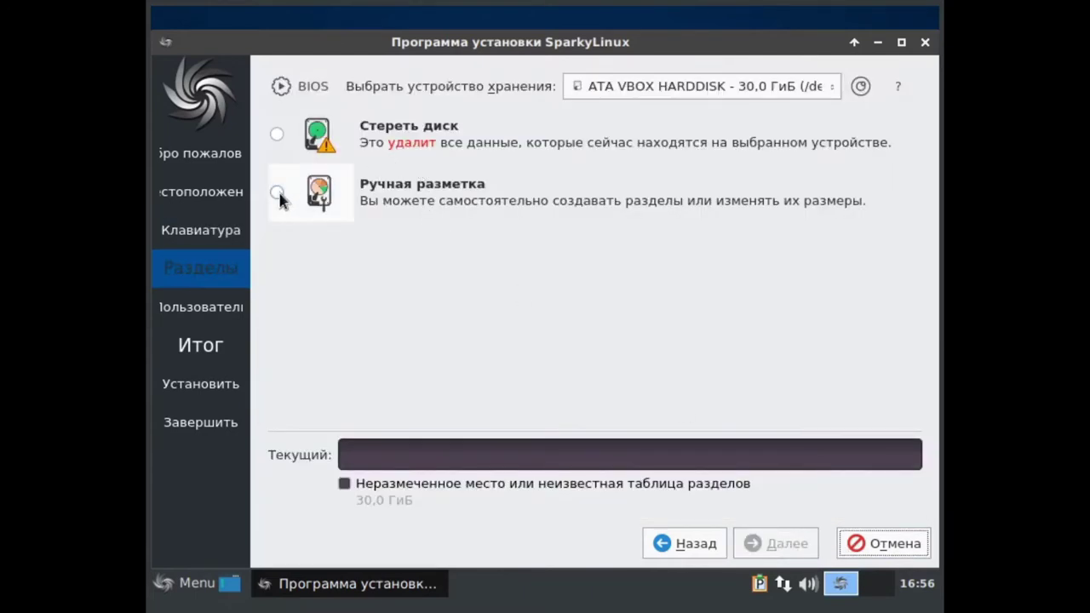
# - Choose manual partitioning and give the VBOX disk a new GUID Partition Table (GPT)
pyautogui.click(280, 194)
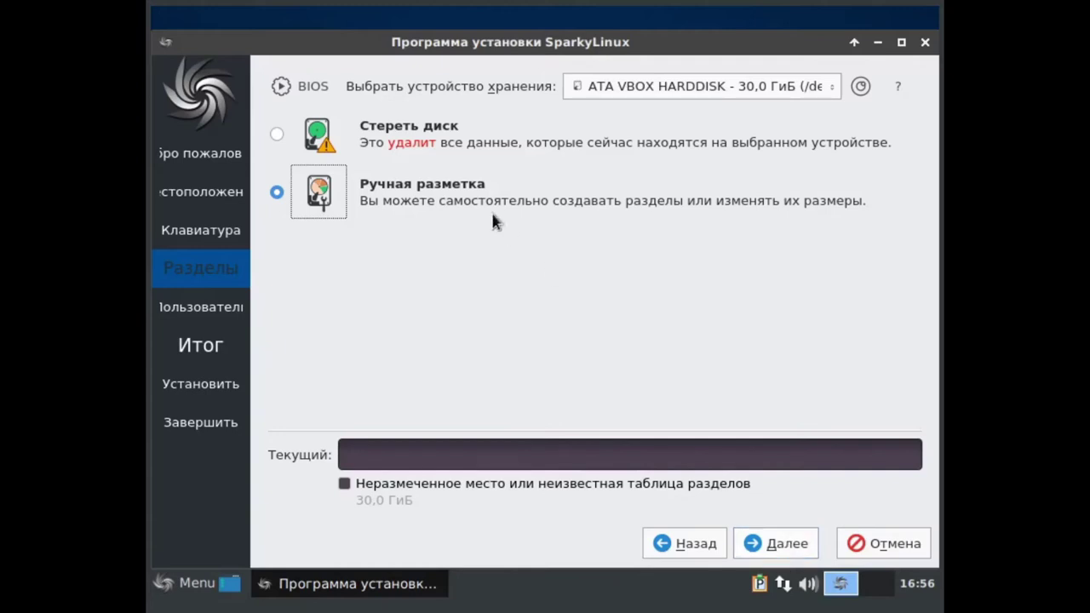
pyautogui.click(780, 544)
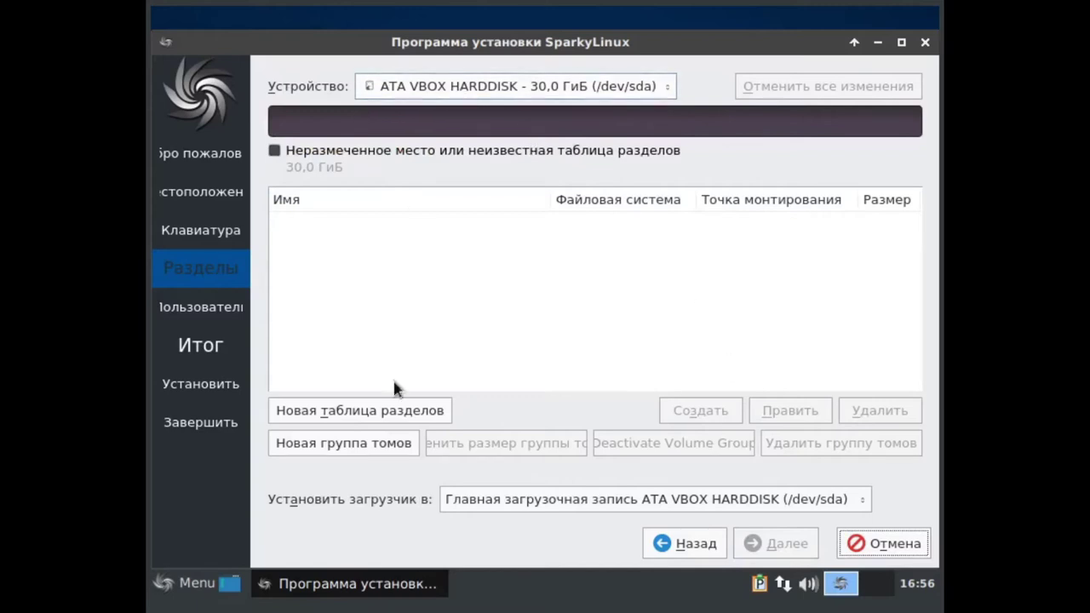
pyautogui.click(431, 117)
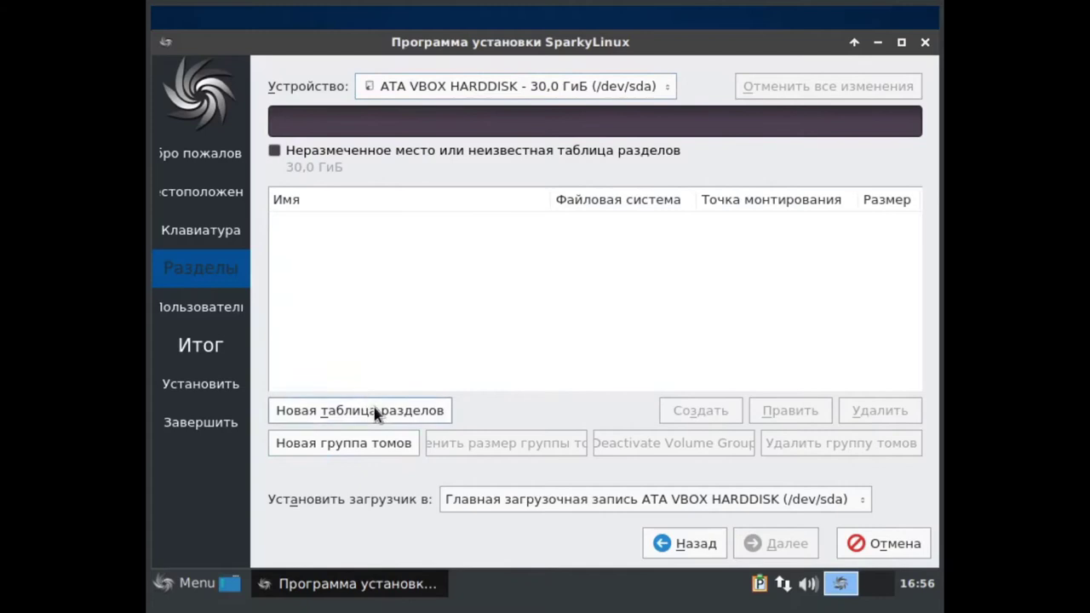
pyautogui.click(376, 411)
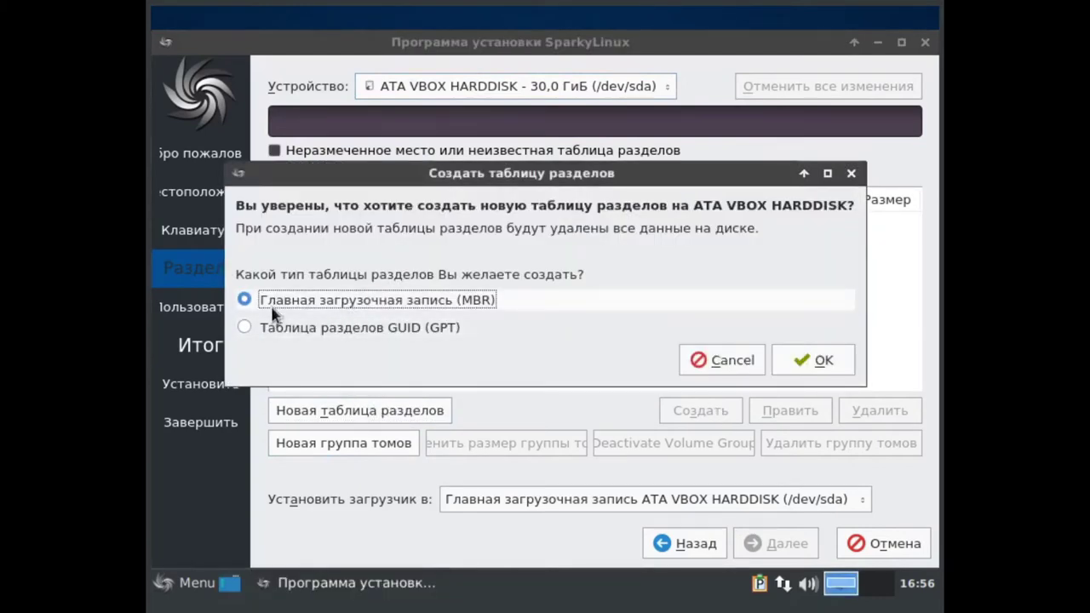
pyautogui.click(262, 334)
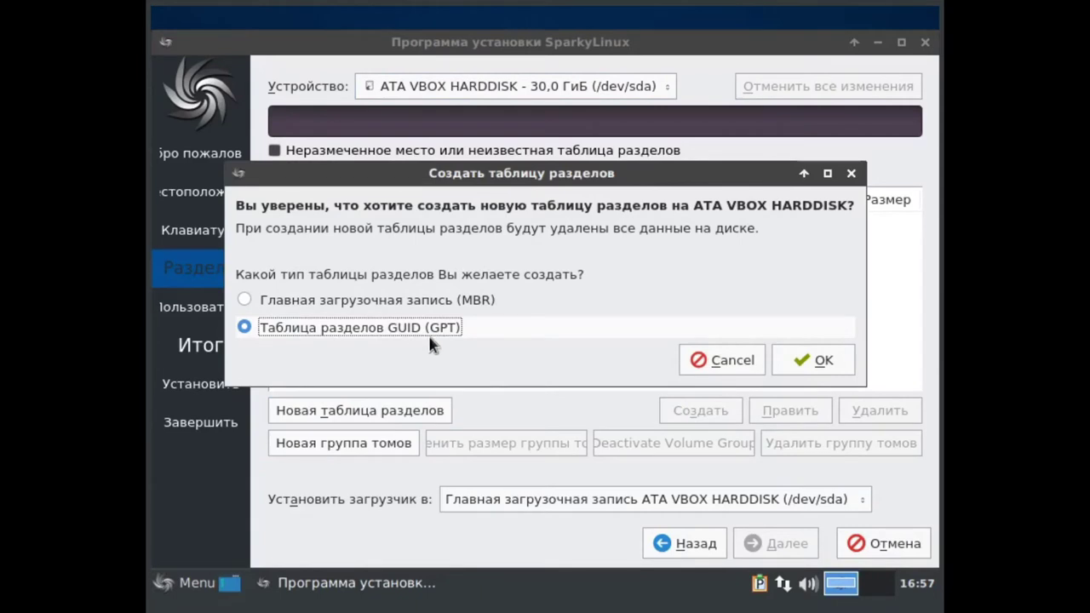
pyautogui.click(821, 361)
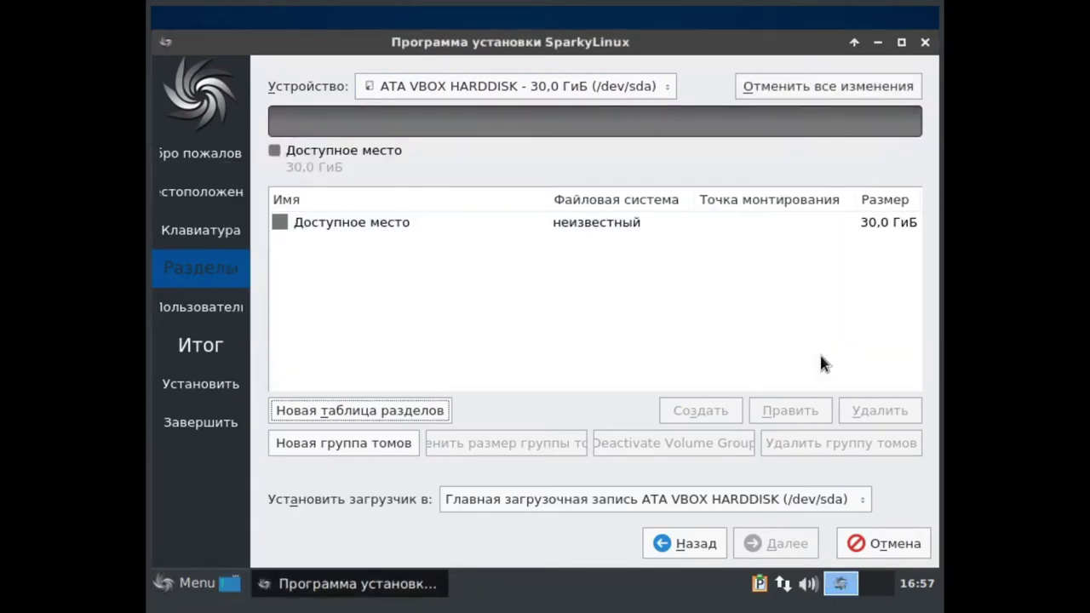
# - Start a new partition in the free space sized 20748 MiB with the root flag
pyautogui.doubleClick(523, 225)
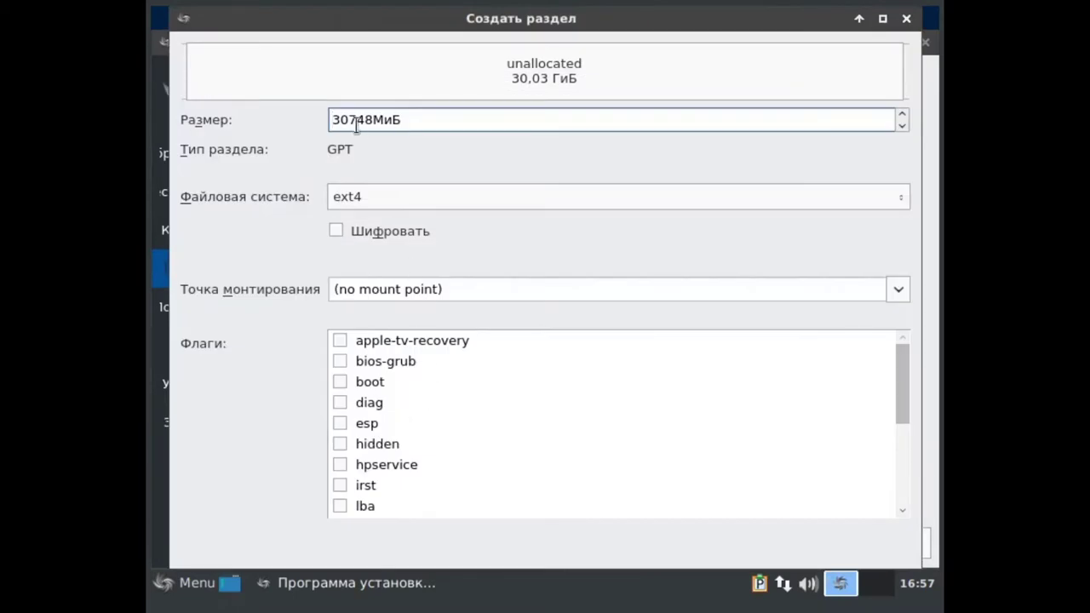
pyautogui.moveTo(350, 125); pyautogui.dragTo(328, 124)
pyautogui.write('20')
pyautogui.scroll(-3, 418, 448)
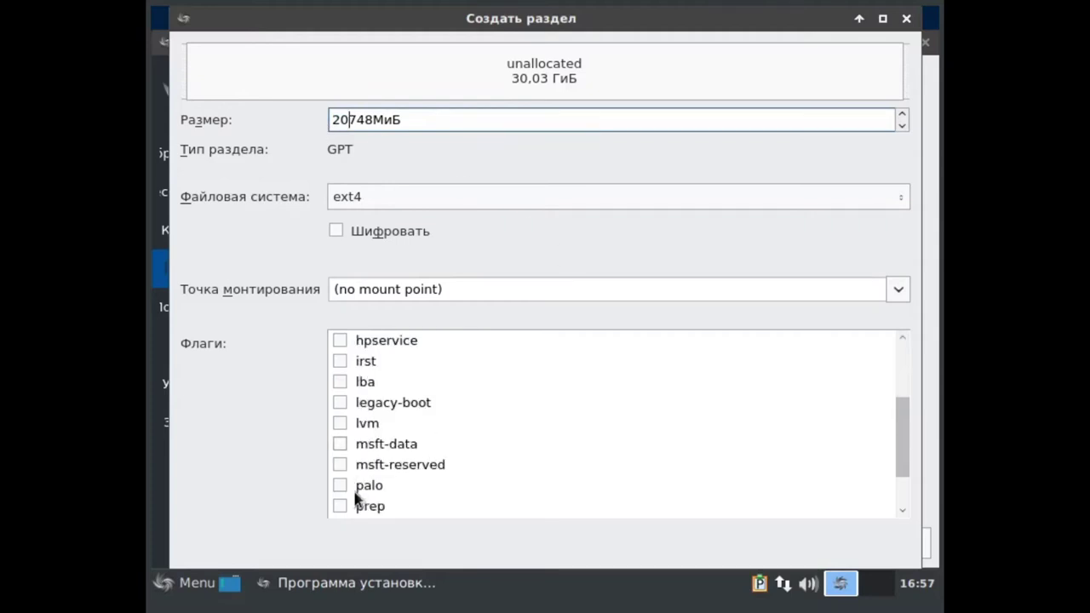
pyautogui.click(340, 484)
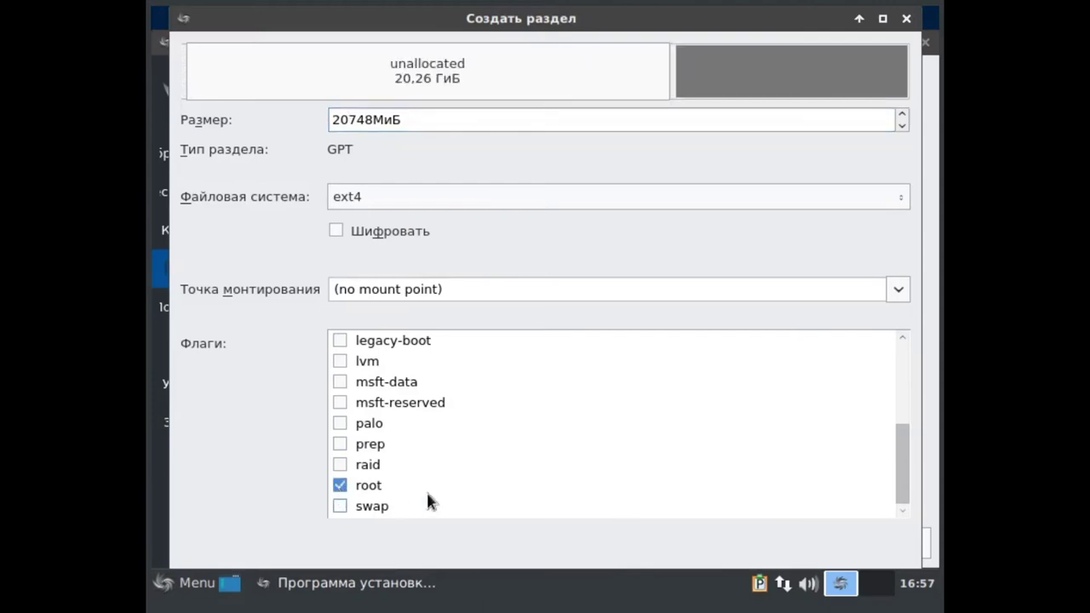
pyautogui.scroll(3, 427, 501)
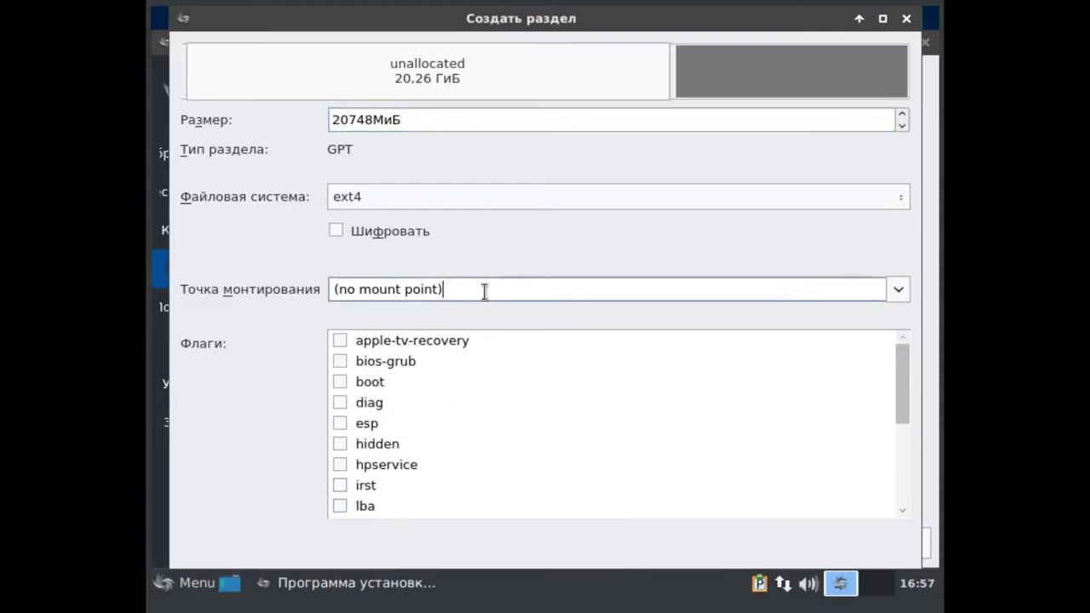
# - Set the partition's mount point to / and confirm the root partition
pyautogui.click(899, 291)
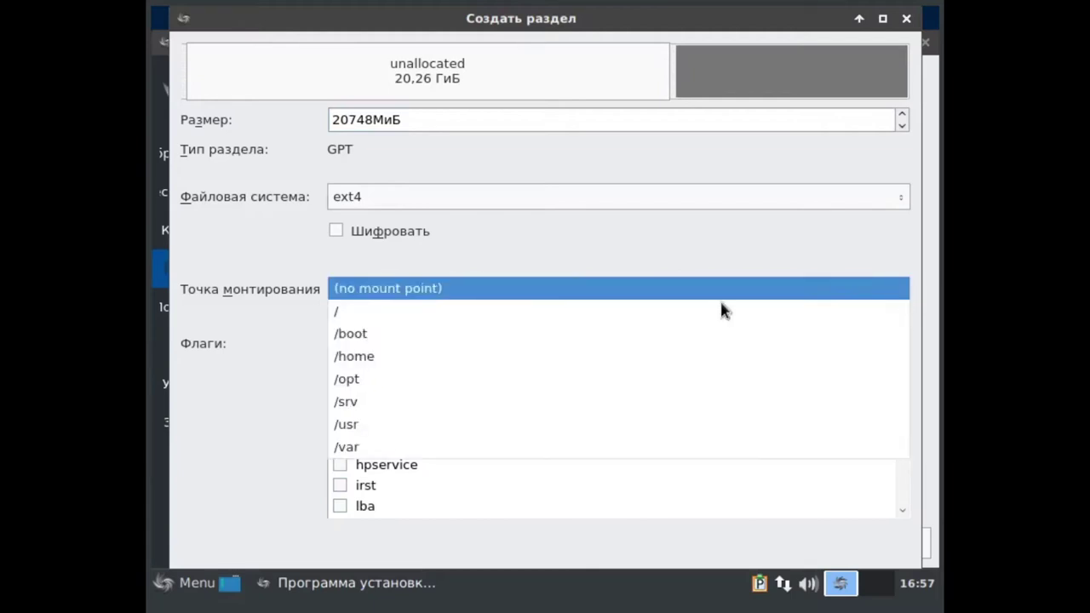
pyautogui.click(414, 313)
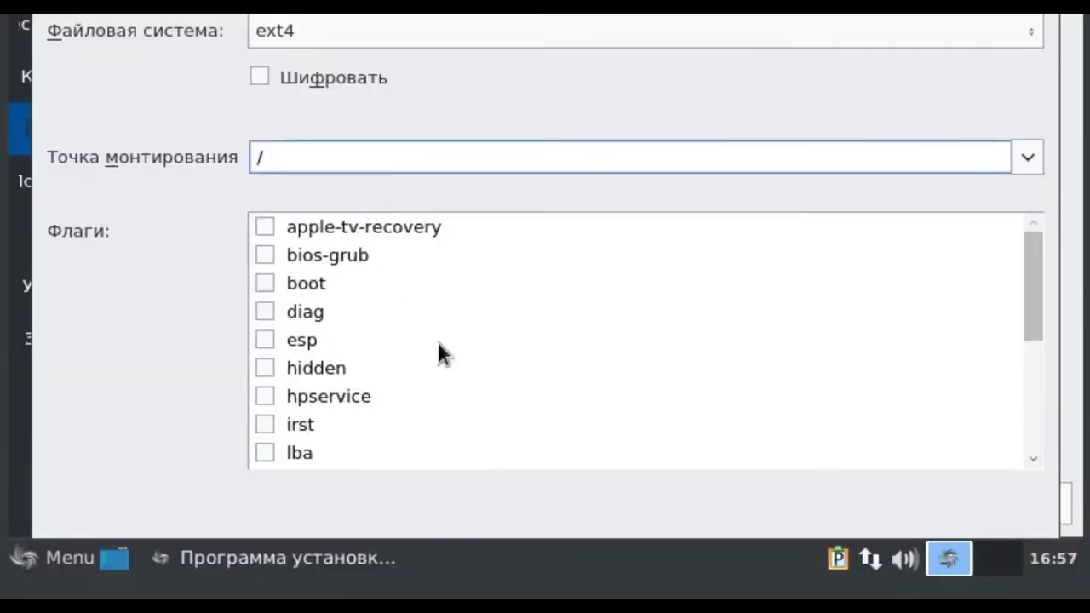
pyautogui.scroll(-5, 437, 340)
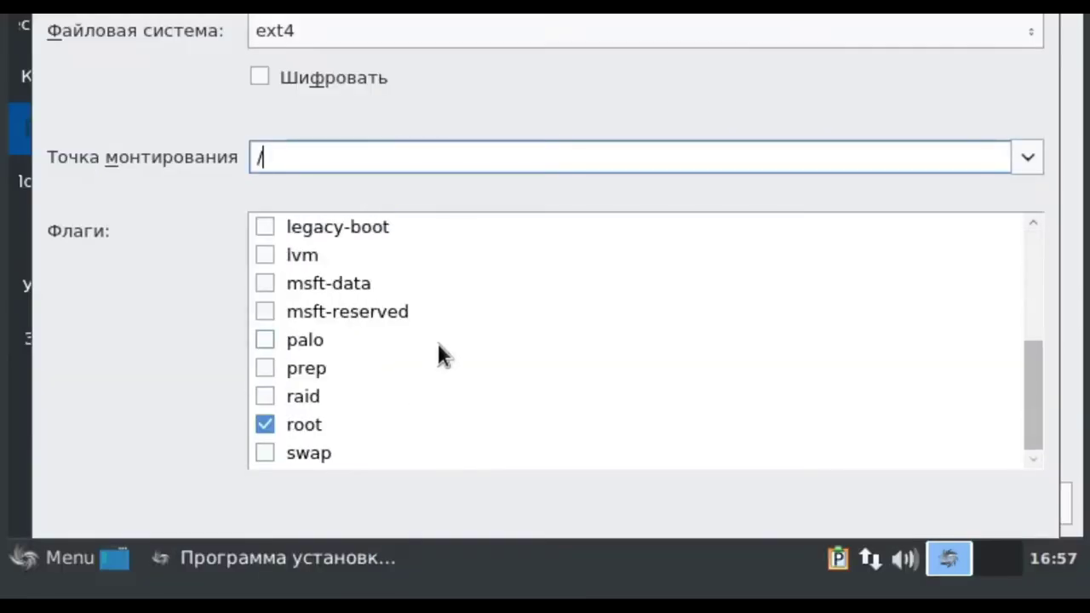
pyautogui.scroll(5, 432, 349)
pyautogui.scroll(-5, 434, 349)
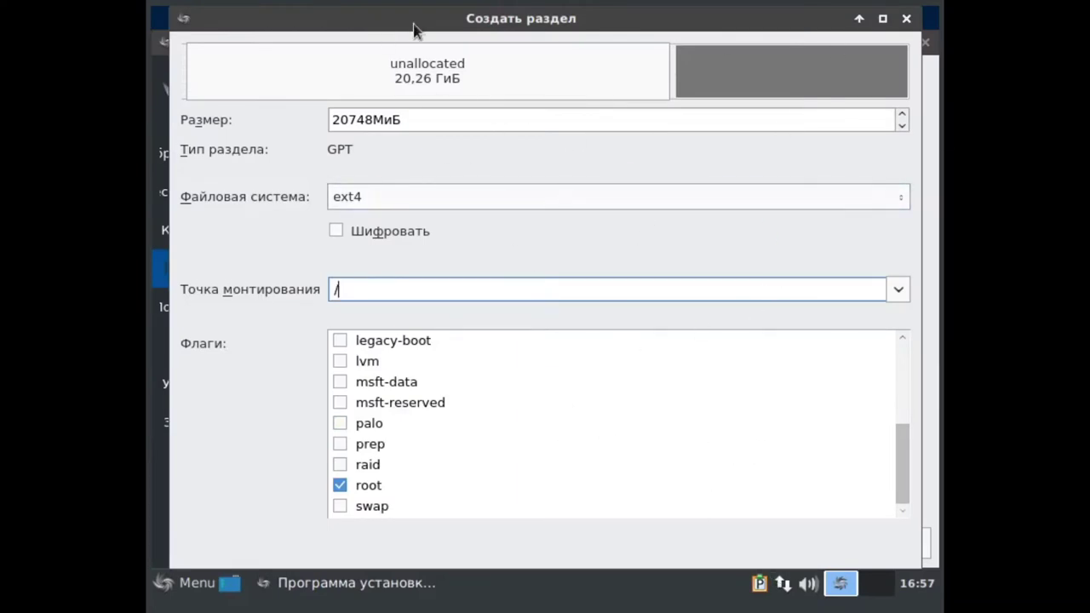
pyautogui.moveTo(511, 28); pyautogui.dragTo(527, 28)
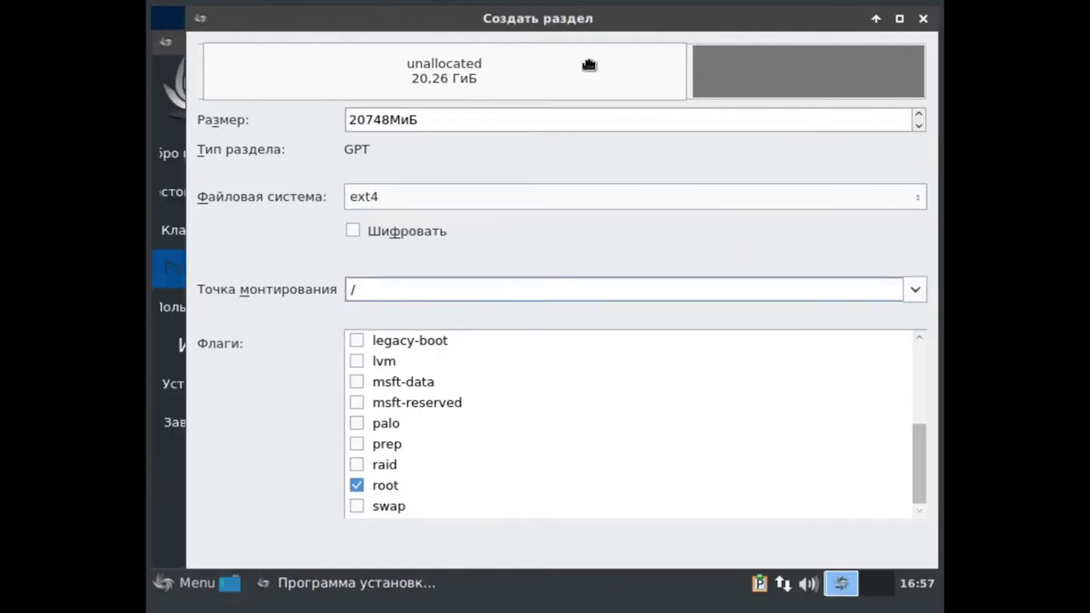
pyautogui.click(898, 18)
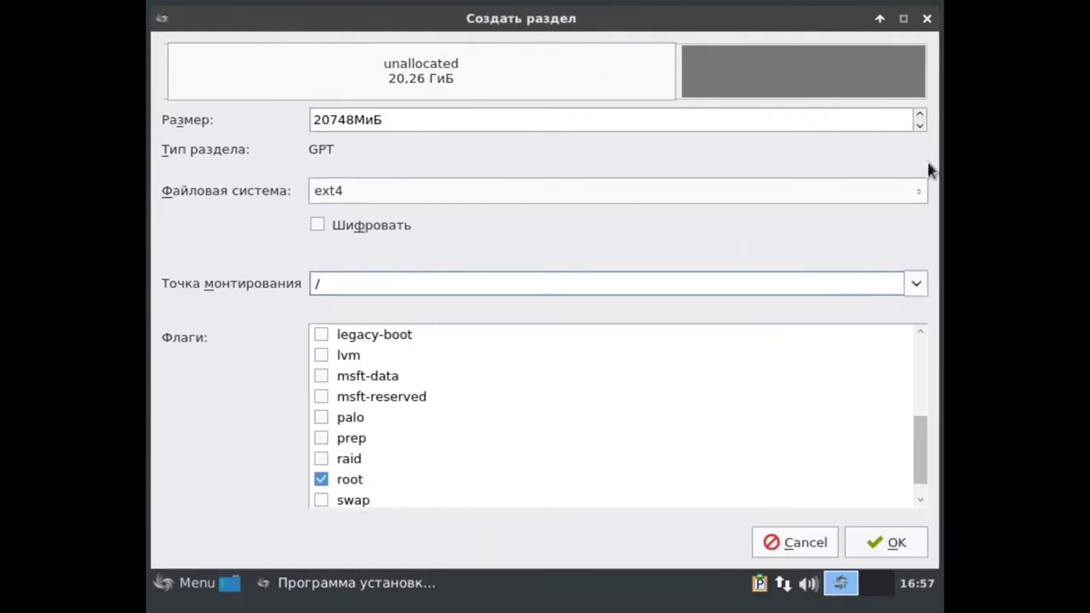
pyautogui.click(900, 543)
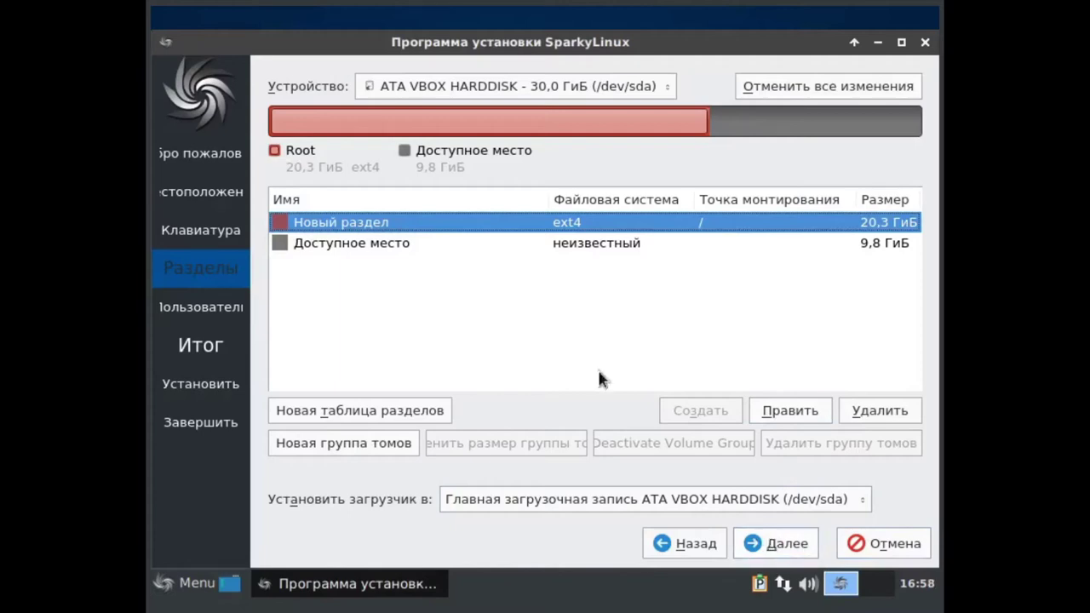
pyautogui.click(464, 247)
# - Create a 10000 MiB ext4 partition from the remaining space, mounted at /home
pyautogui.click(707, 413)
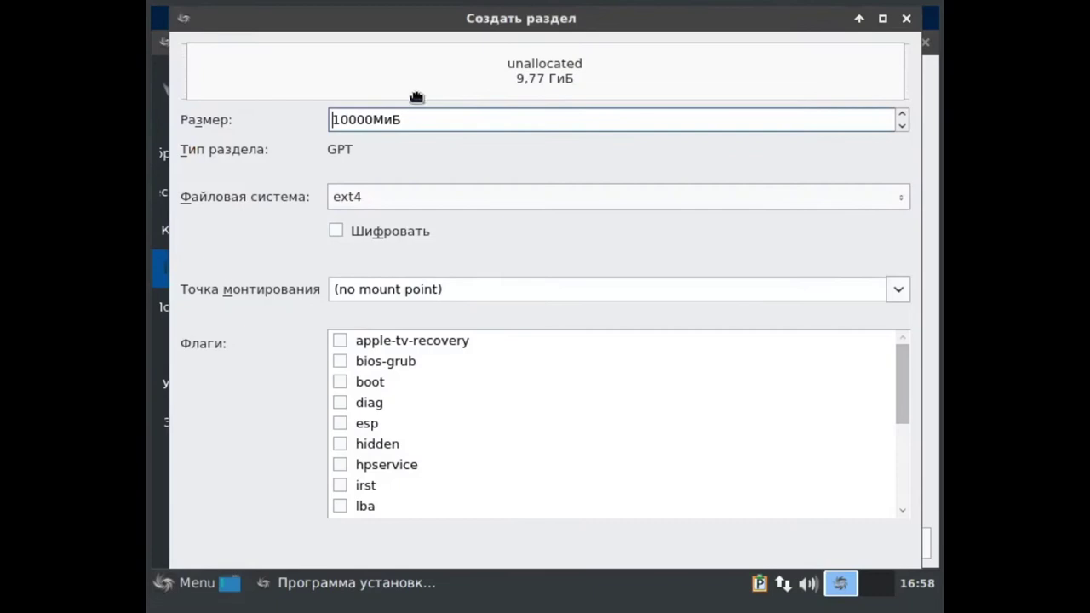
pyautogui.click(365, 289)
pyautogui.click(899, 290)
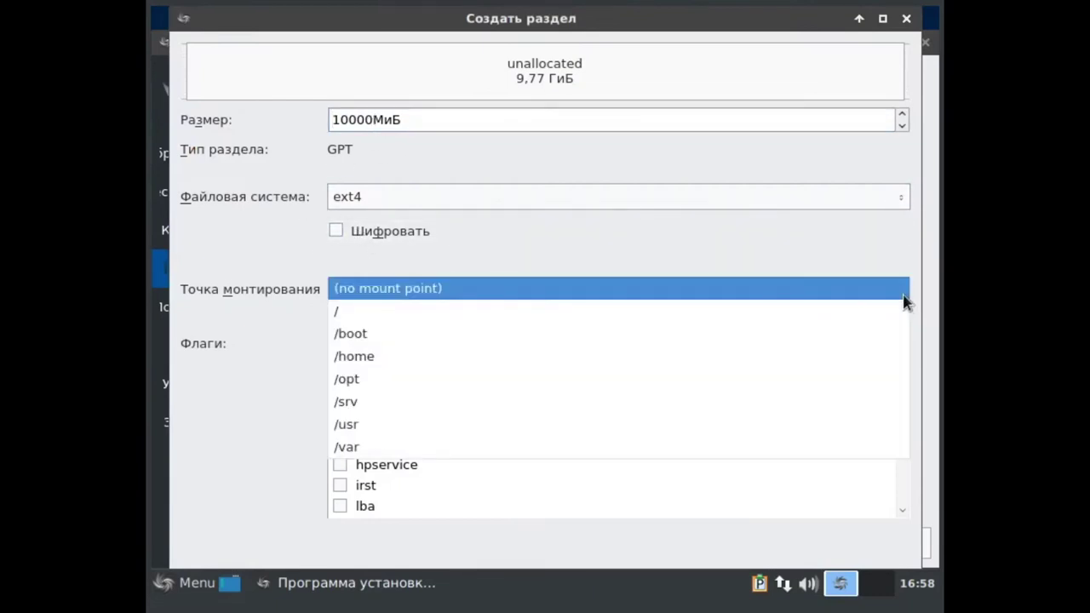
pyautogui.click(392, 356)
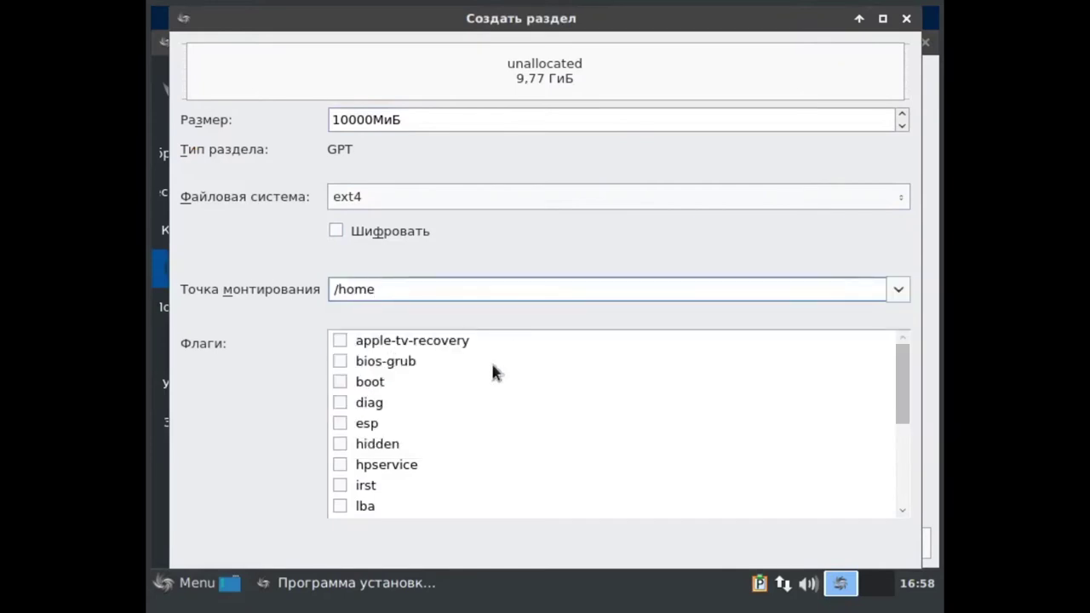
pyautogui.scroll(-3, 470, 375)
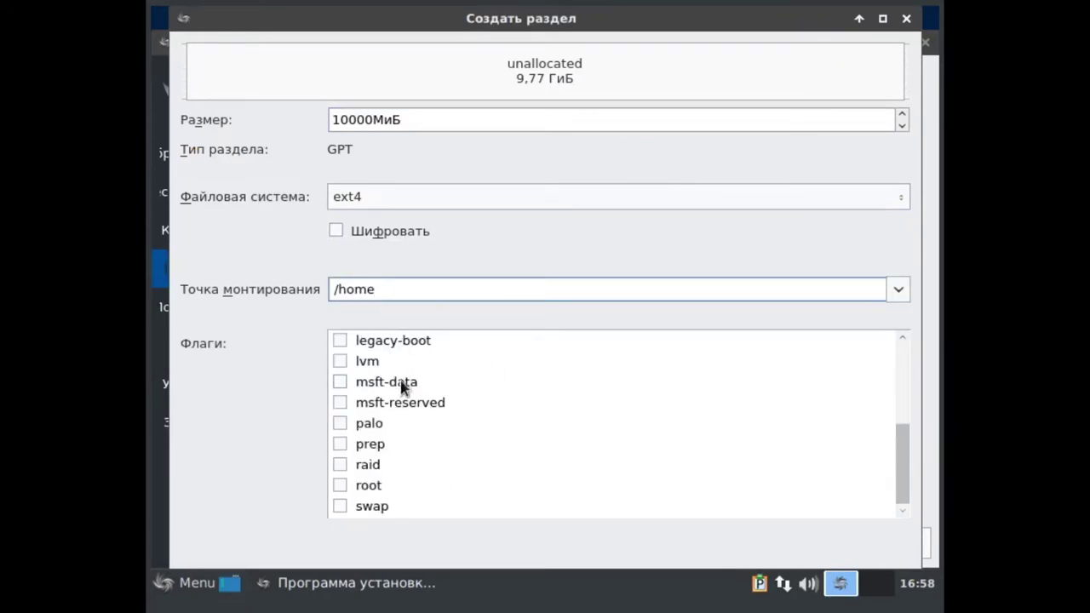
pyautogui.scroll(3, 398, 494)
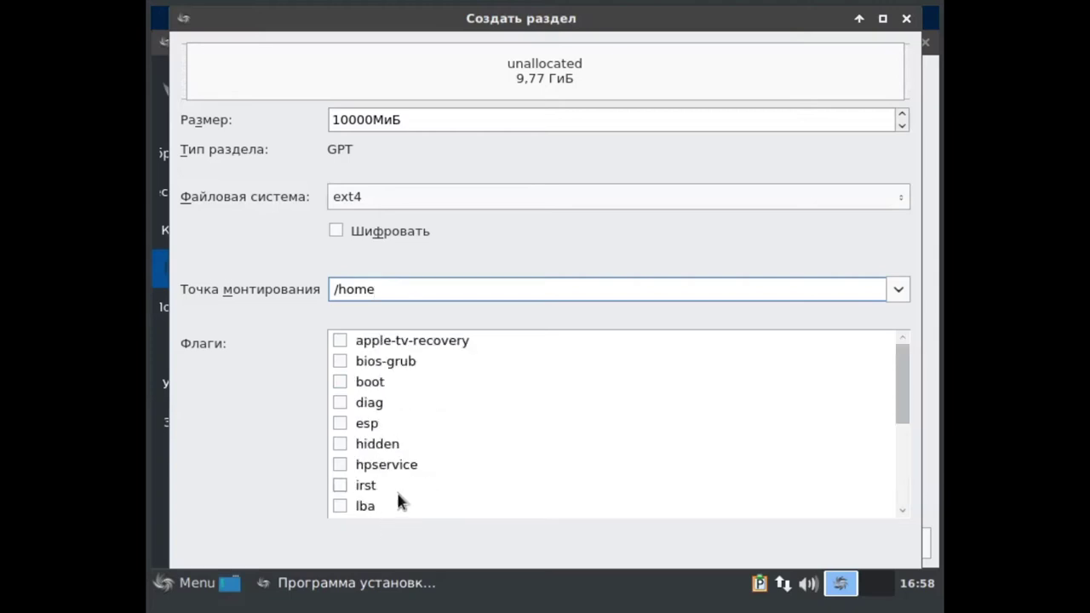
pyautogui.scroll(-3, 398, 498)
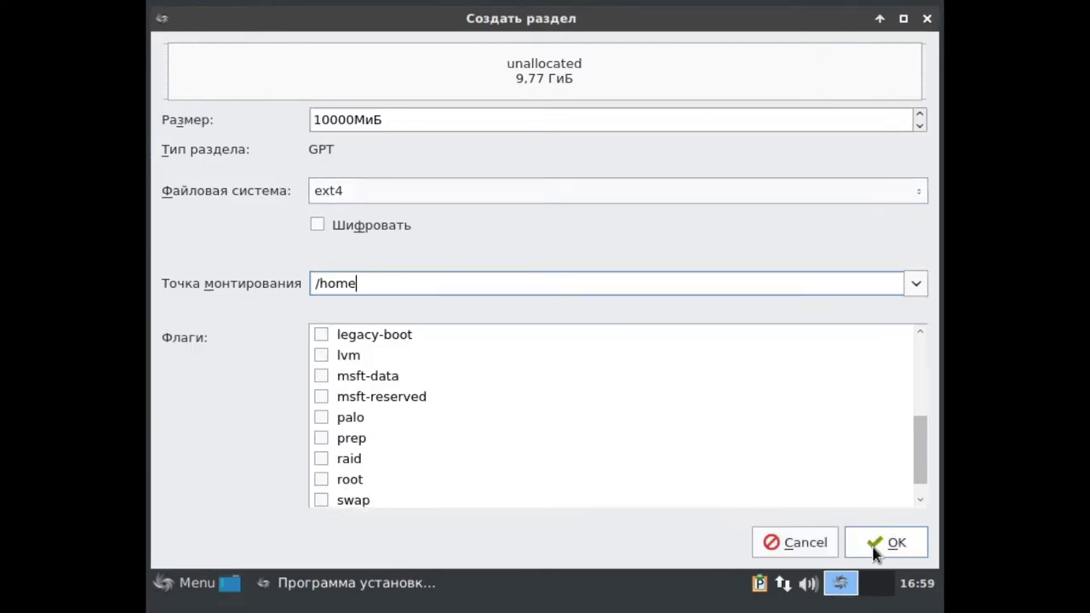
pyautogui.click(873, 549)
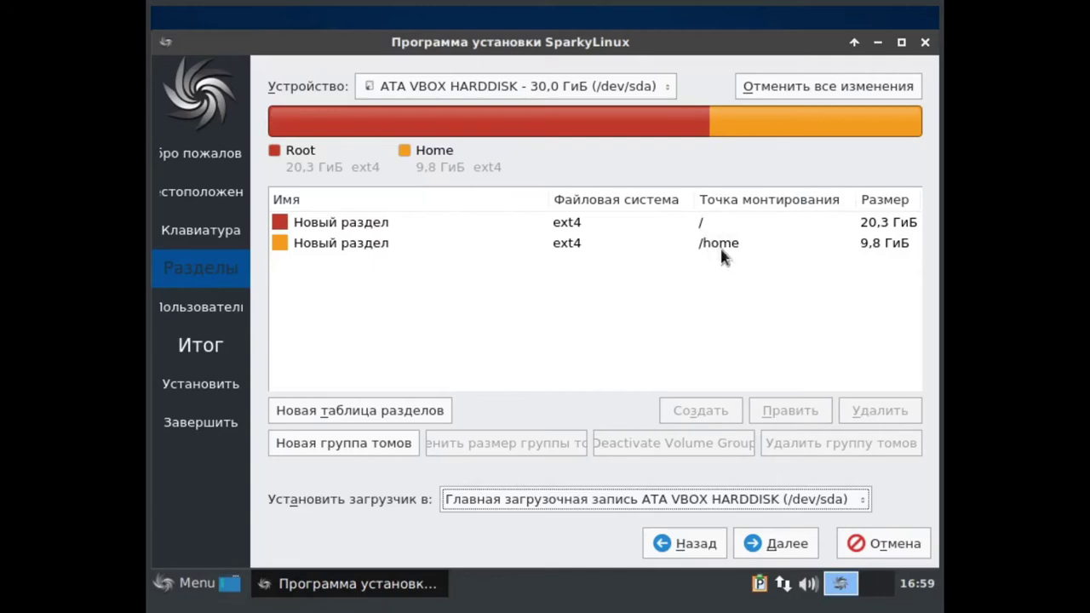
pyautogui.click(791, 543)
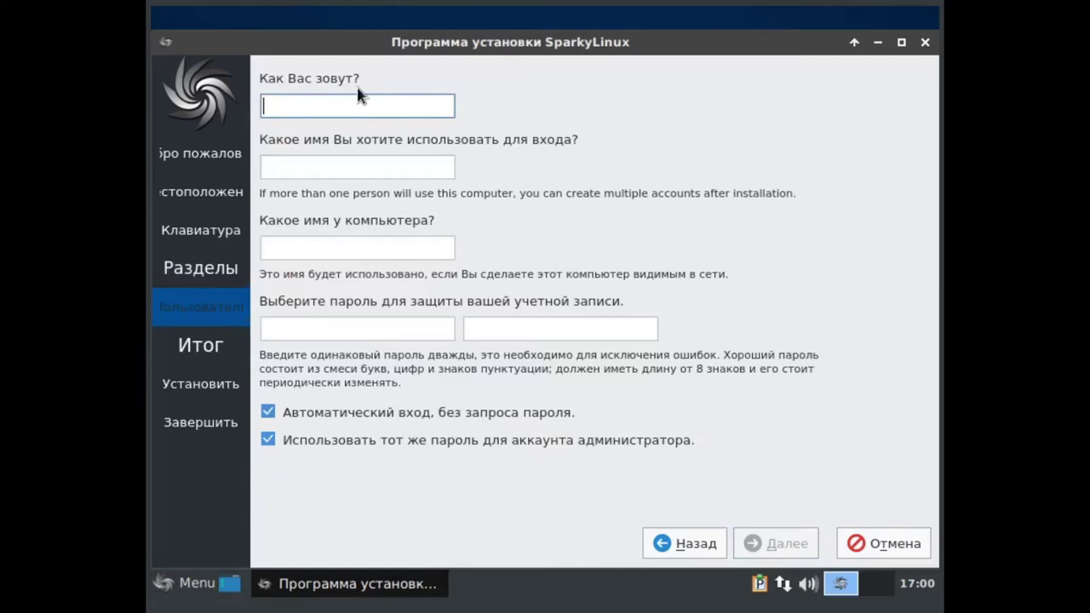
# - Enter the user's name and an account password, and turn off automatic login
pyautogui.write('D')
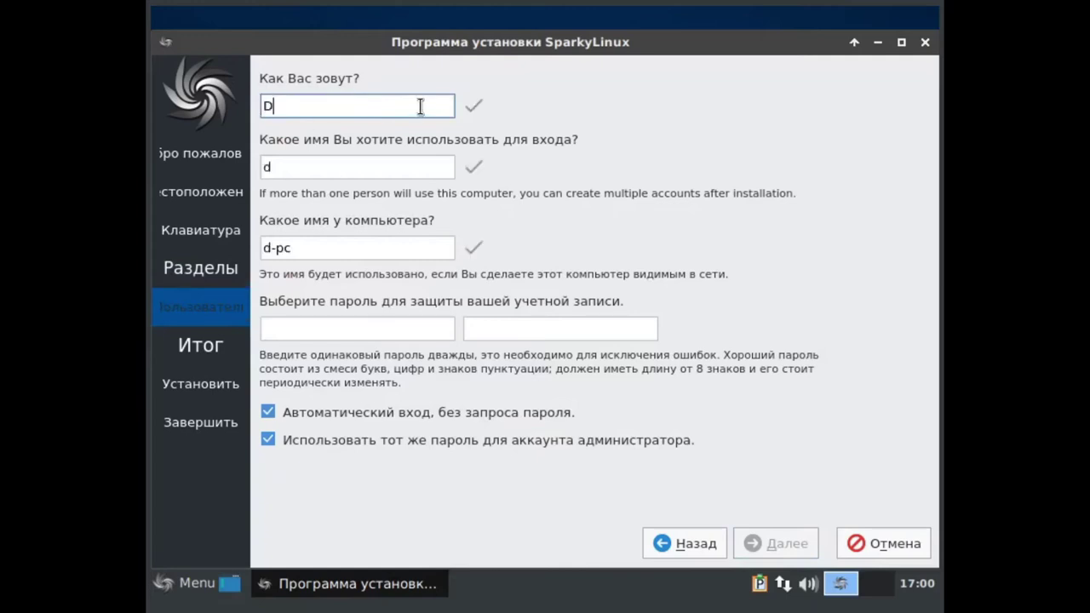
pyautogui.write('an')
pyautogui.click(322, 334)
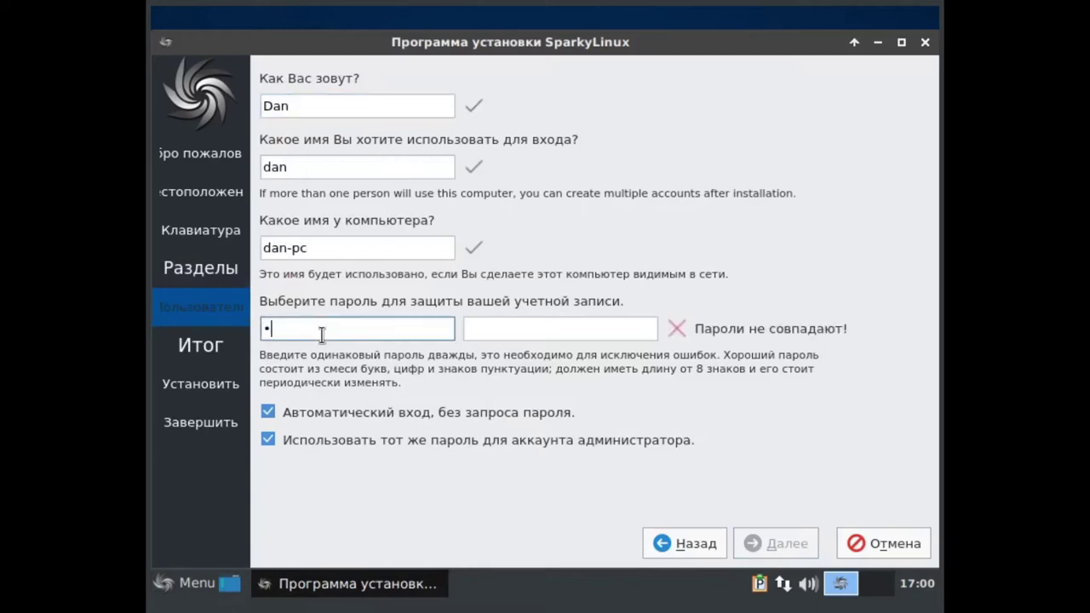
pyautogui.click(554, 327)
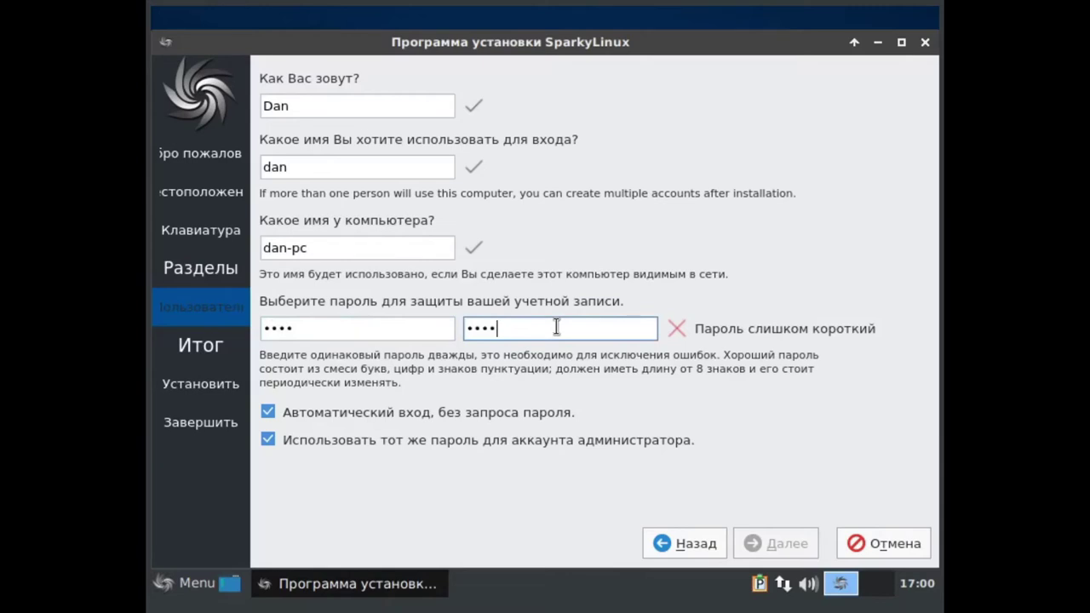
pyautogui.click(353, 407)
# - Re-type the account password in both password fields until they match
pyautogui.click(409, 328)
pyautogui.click(540, 333)
pyautogui.click(370, 333)
pyautogui.click(535, 332)
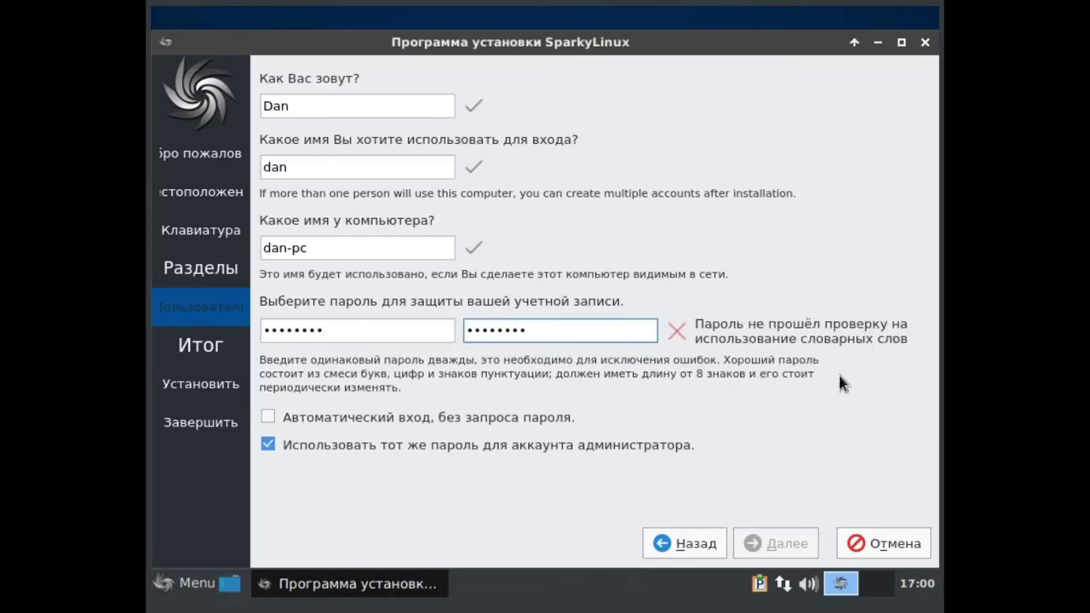
pyautogui.hotkey('ctrl', 'a')
pyautogui.press('BackSpace')
pyautogui.click(341, 332)
pyautogui.hotkey('ctrl', 'a')
pyautogui.press('BackSpace')
pyautogui.click(510, 328)
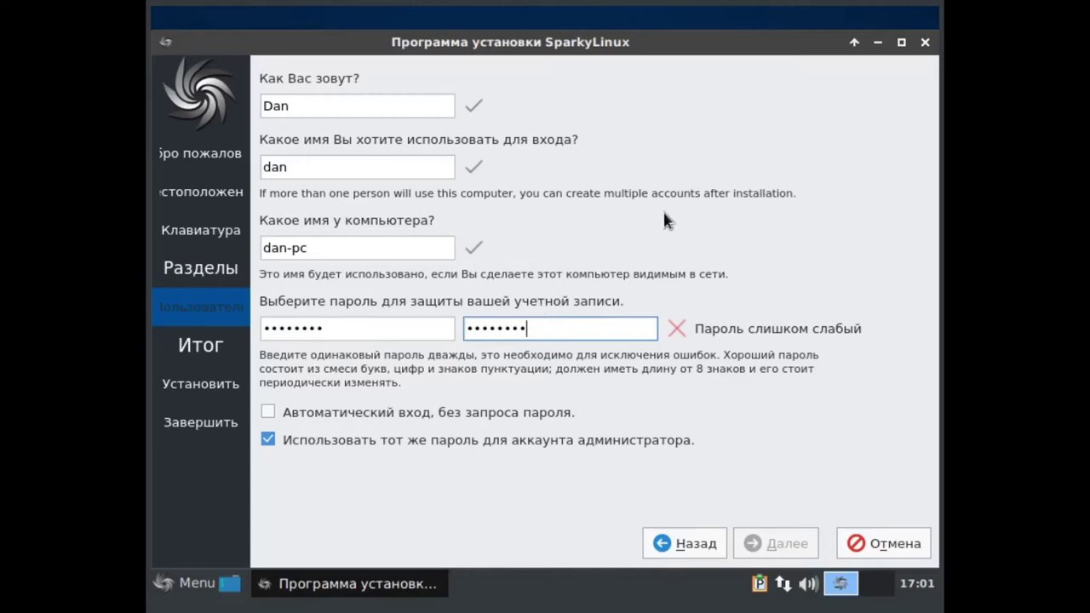
pyautogui.click(351, 332)
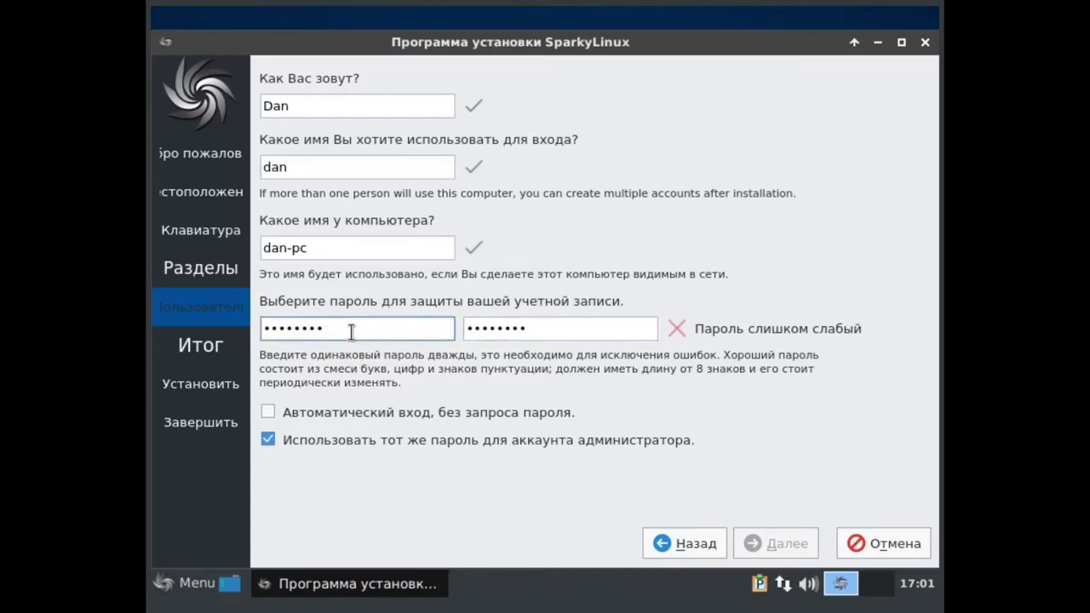
pyautogui.write('1')
pyautogui.click(572, 332)
pyautogui.write('1')
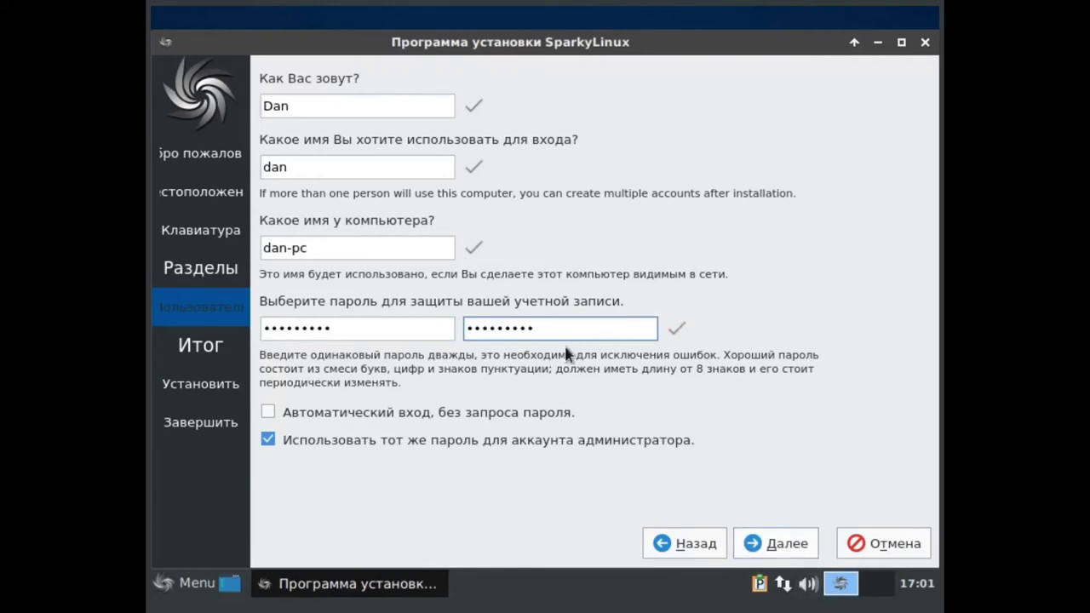
pyautogui.press('BackSpace')
pyautogui.press('BackSpace')
pyautogui.press('BackSpace')
pyautogui.press('BackSpace')
pyautogui.press('BackSpace')
pyautogui.press('BackSpace')
pyautogui.press('BackSpace')
pyautogui.press('BackSpace')
pyautogui.press('BackSpace')
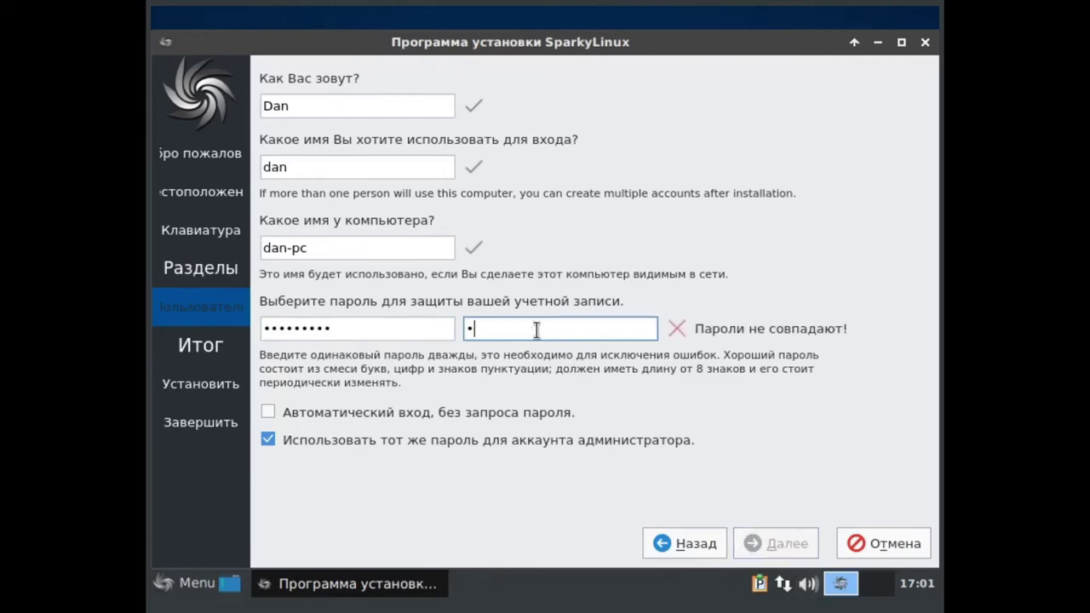
pyautogui.write('•••••••••')
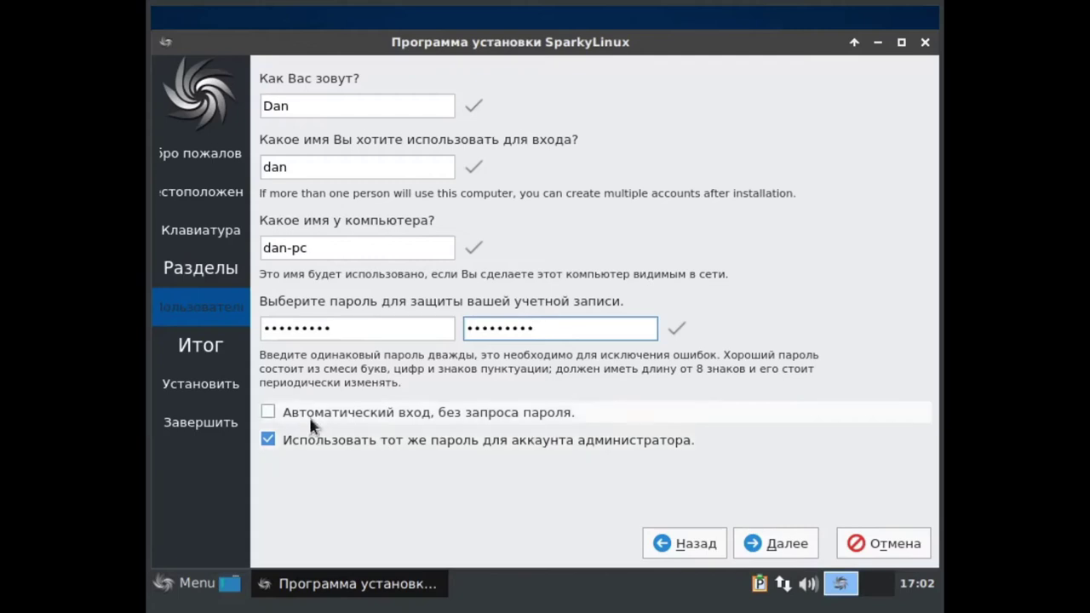
# - Drop the separate administrator password, tick 'use the same password', and continue to the summary
pyautogui.click(311, 437)
pyautogui.click(325, 489)
pyautogui.write('•')
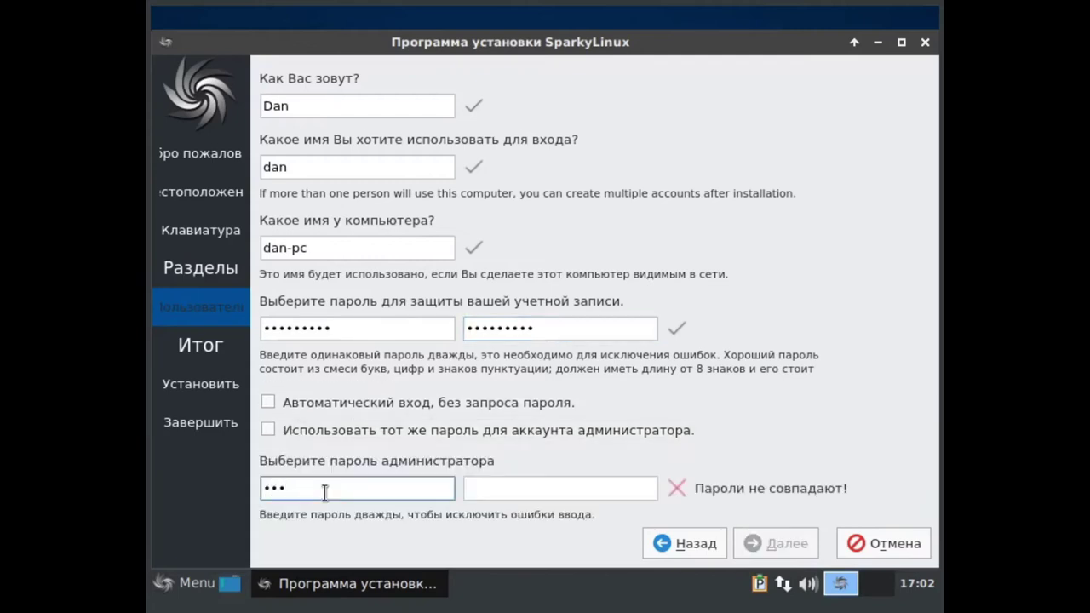
pyautogui.press('BackSpace')
pyautogui.write('••••')
pyautogui.click(514, 491)
pyautogui.write('••••')
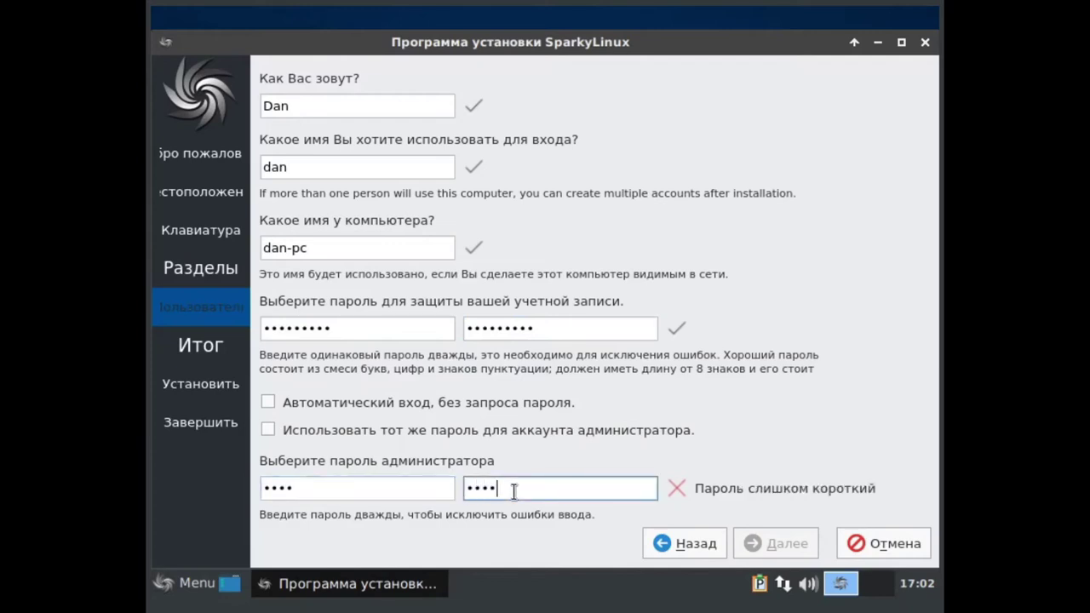
pyautogui.press('BackSpace')
pyautogui.press('BackSpace')
pyautogui.press('BackSpace')
pyautogui.press('BackSpace')
pyautogui.click(394, 478)
pyautogui.press('BackSpace')
pyautogui.press('BackSpace')
pyautogui.press('BackSpace')
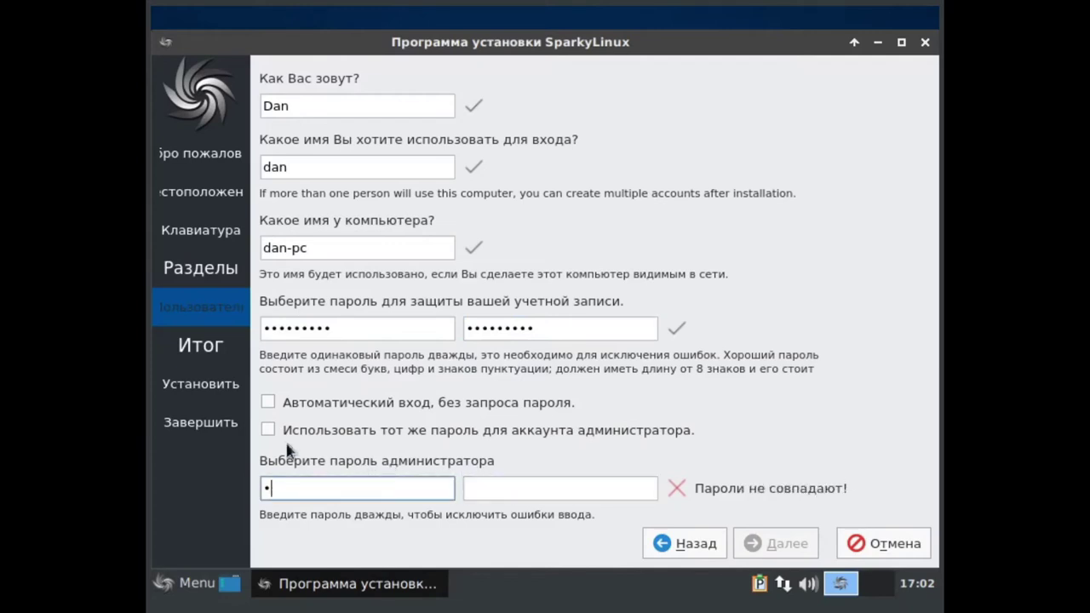
pyautogui.click(268, 430)
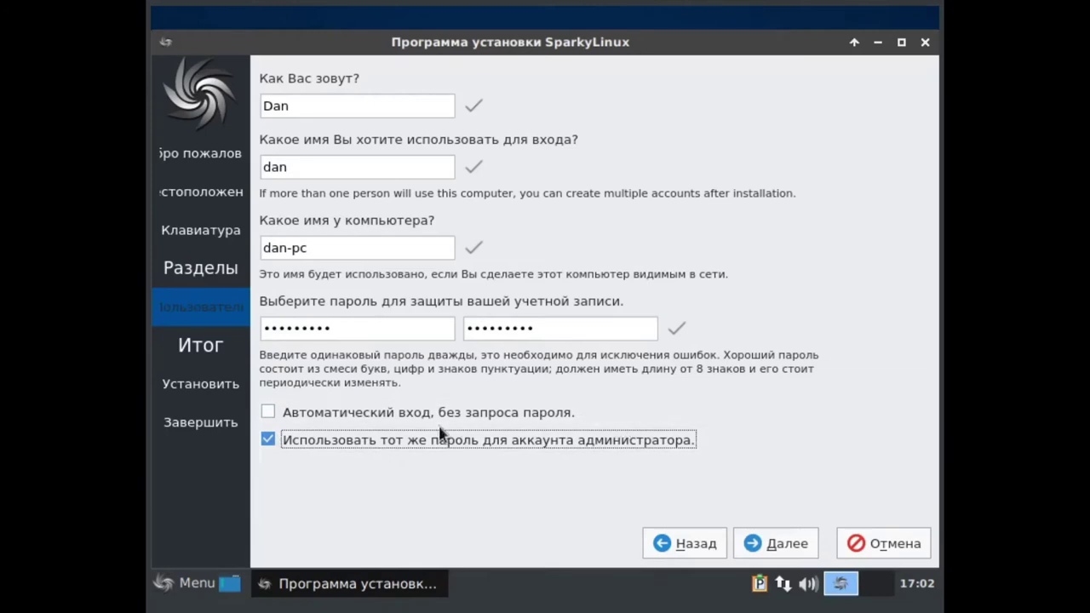
pyautogui.click(801, 539)
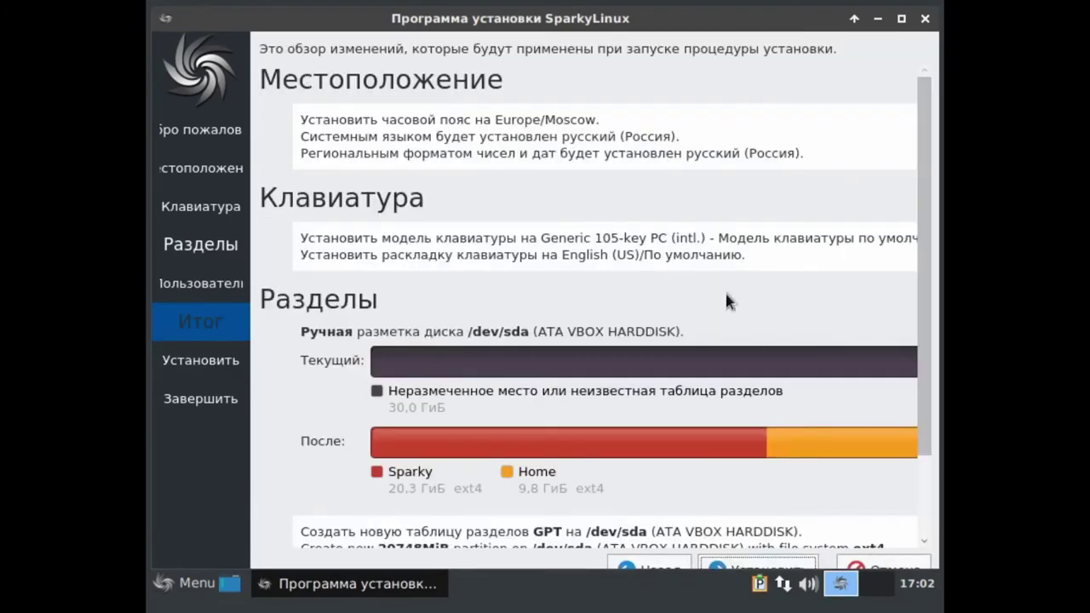
# - Review the Итог summary's Sparky and Home partition actions, then start the installation with Установить
pyautogui.scroll(-3, 562, 175)
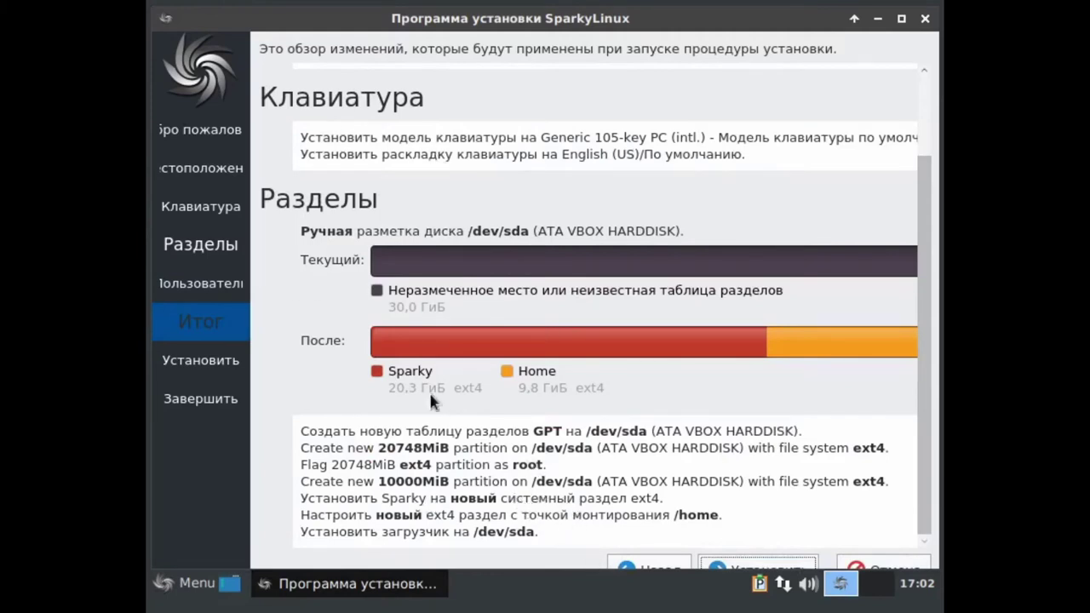
pyautogui.scroll(2, 637, 520)
pyautogui.scroll(-2, 673, 498)
pyautogui.moveTo(499, 352)
pyautogui.scroll(2, 708, 264)
pyautogui.scroll(-2, 657, 242)
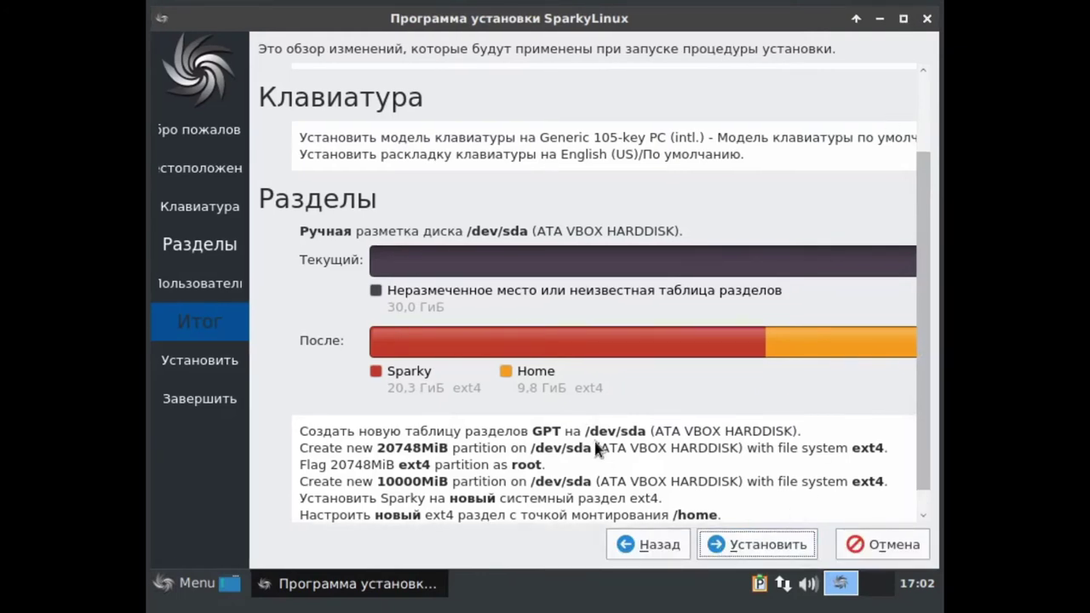
pyautogui.scroll(-1, 521, 440)
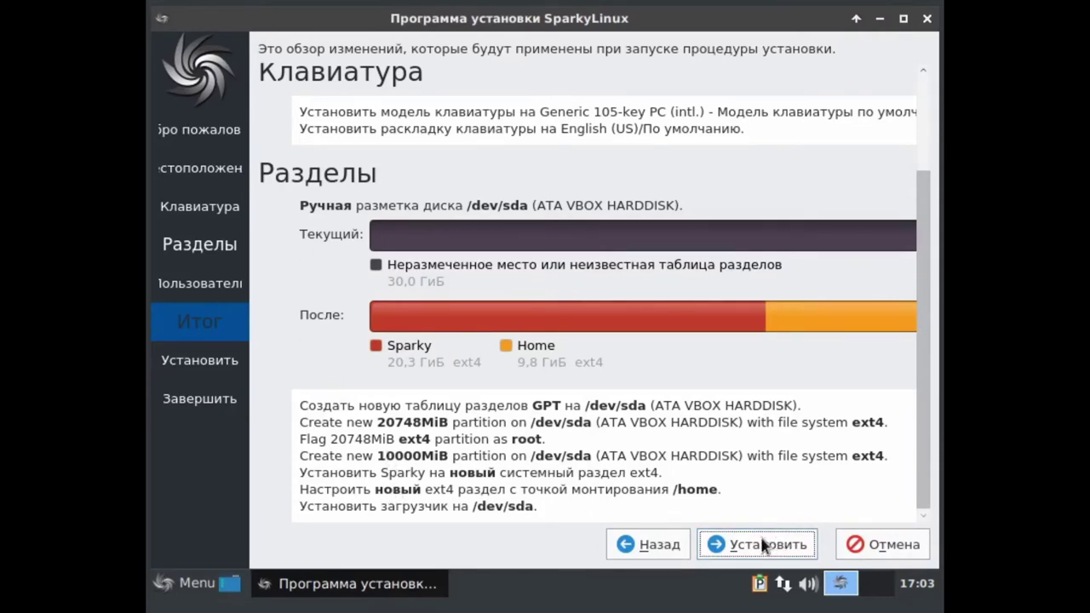
pyautogui.click(757, 545)
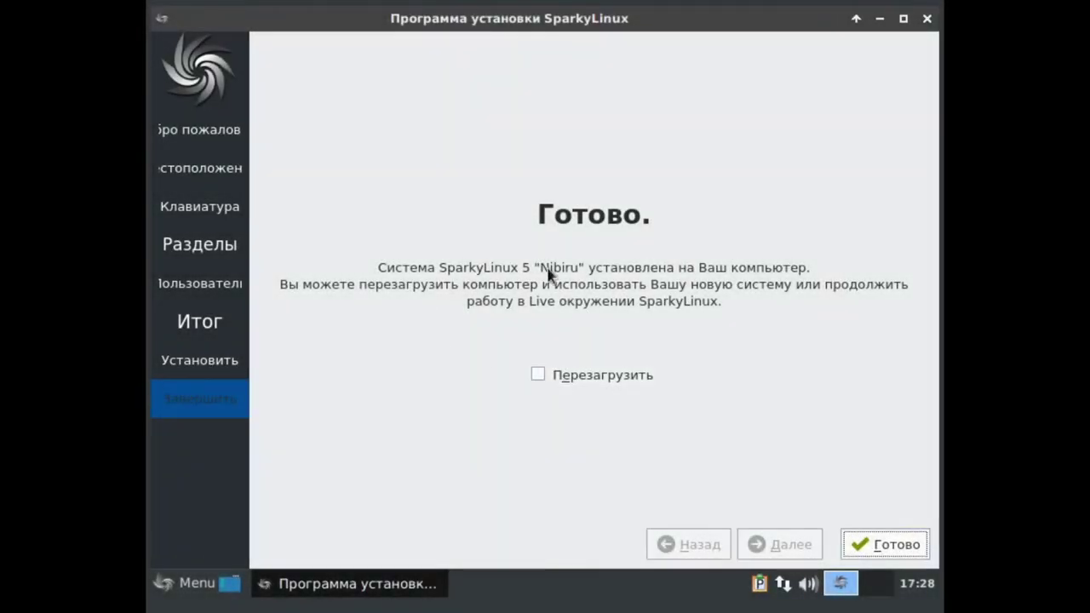
# - Tick Перезагрузить on the Готово page and finish the installer so the machine restarts
pyautogui.click(539, 375)
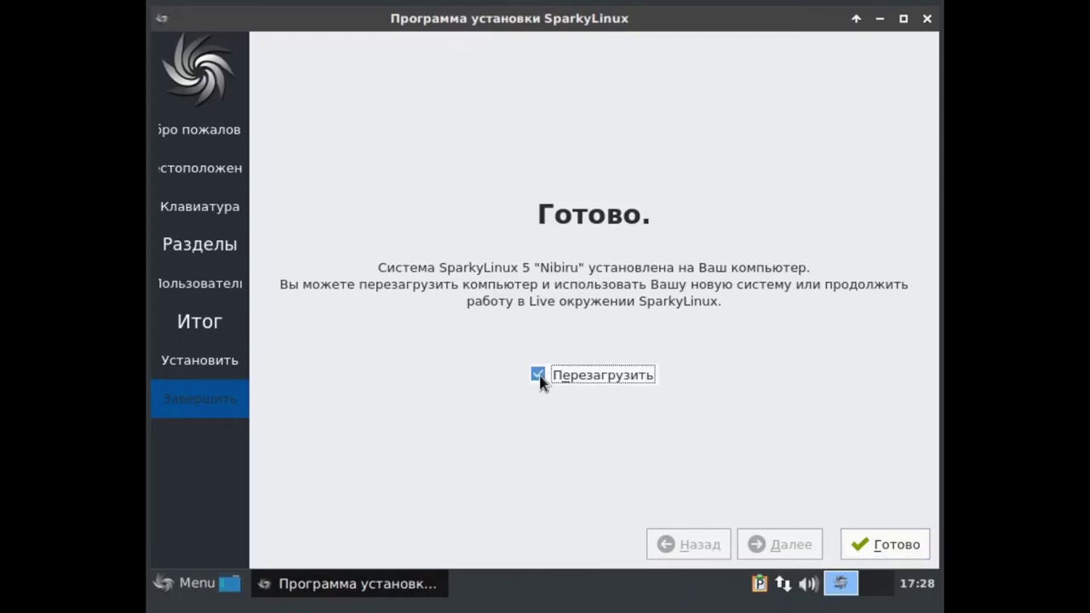
pyautogui.click(881, 549)
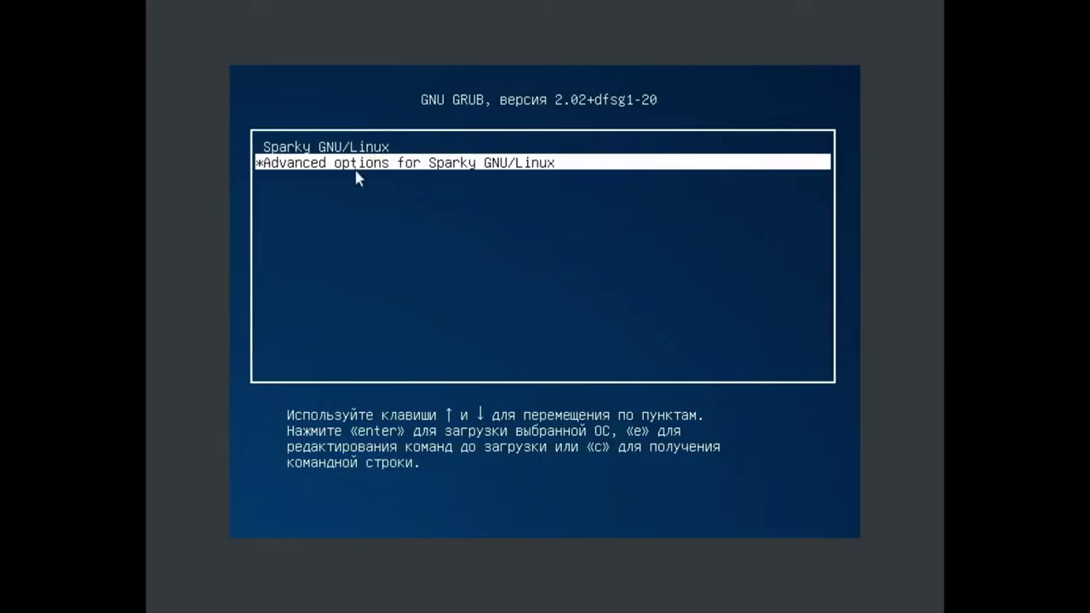
# - Boot the installed Sparky GNU/Linux entry from the GRUB 2.02 menu
pyautogui.press('Return')
pyautogui.press('Up')
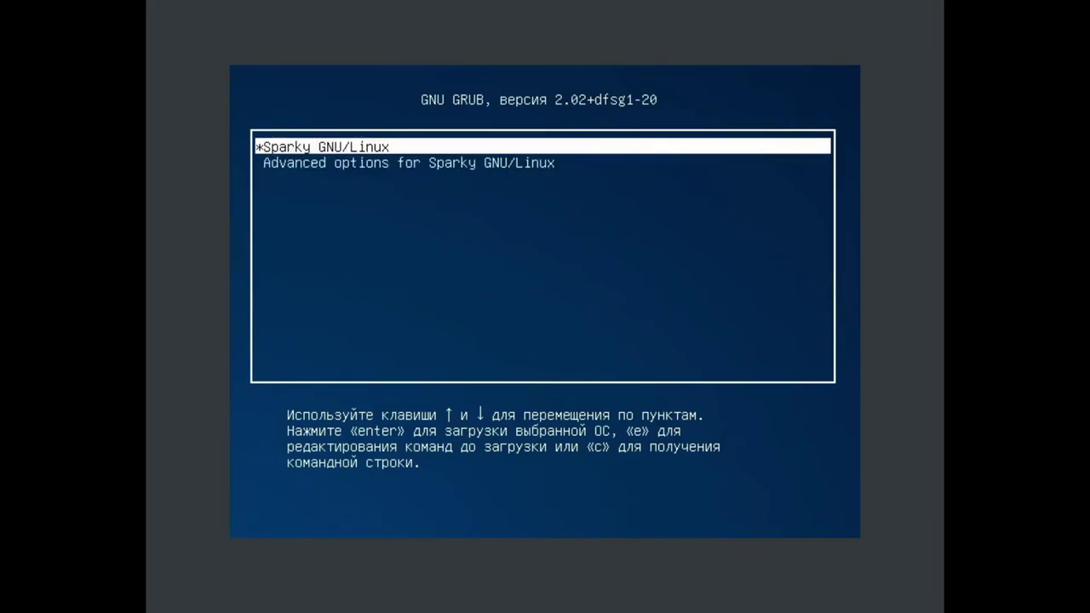
pyautogui.press('Return')
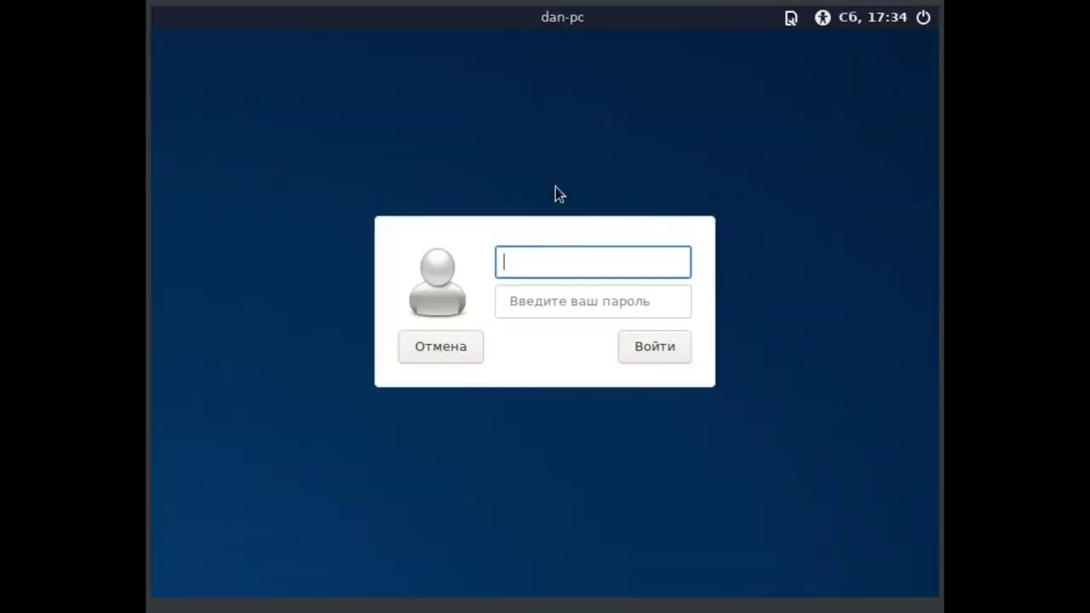
# - Try logging in with the username and password, retrying after the entries are rejected
pyautogui.write('44')
pyautogui.press('BackSpace')
pyautogui.press('BackSpace')
pyautogui.press('BackSpace')
pyautogui.write('Dan')
pyautogui.press('Tab')
pyautogui.write('•••••••••')
pyautogui.press('Return')
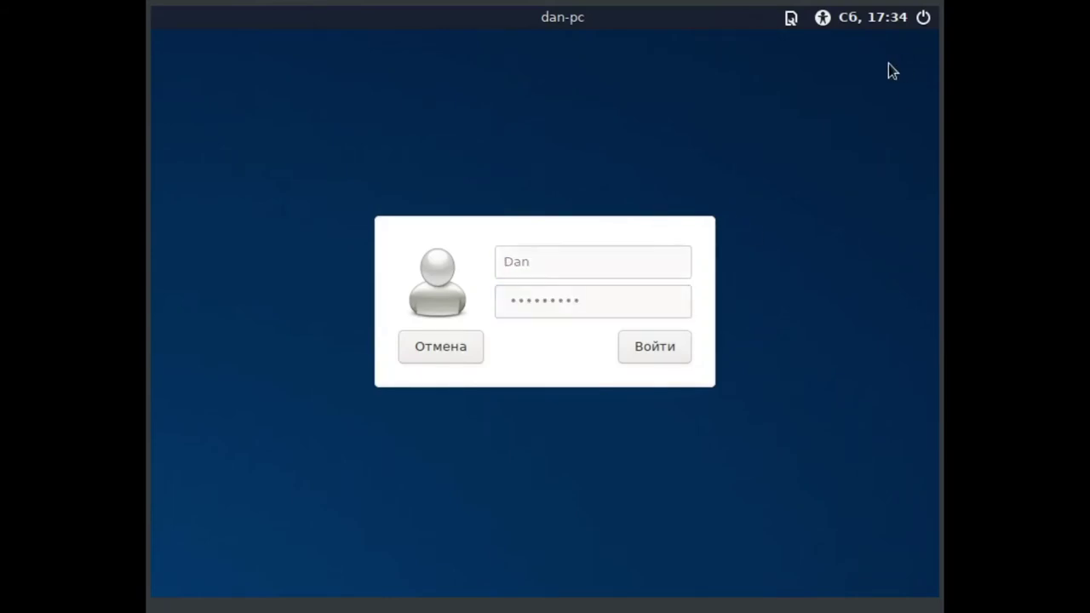
pyautogui.write('••••••••')
pyautogui.press('Return')
# - Re-enter the corrected lowercase username and the password to log in to the desktop
pyautogui.write('Dun')
pyautogui.click(529, 284)
pyautogui.write('••••••••••')
pyautogui.click(664, 372)
pyautogui.hotkey('shift', 'Tab')
pyautogui.write('dan')
pyautogui.press('Tab')
pyautogui.write('••••••••••')
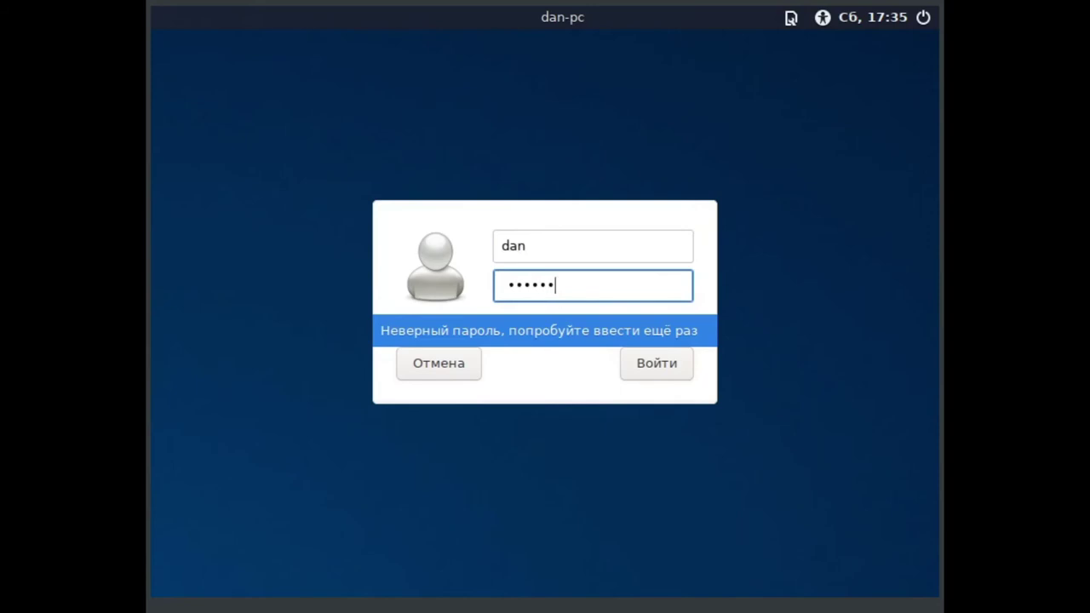
pyautogui.click(674, 360)
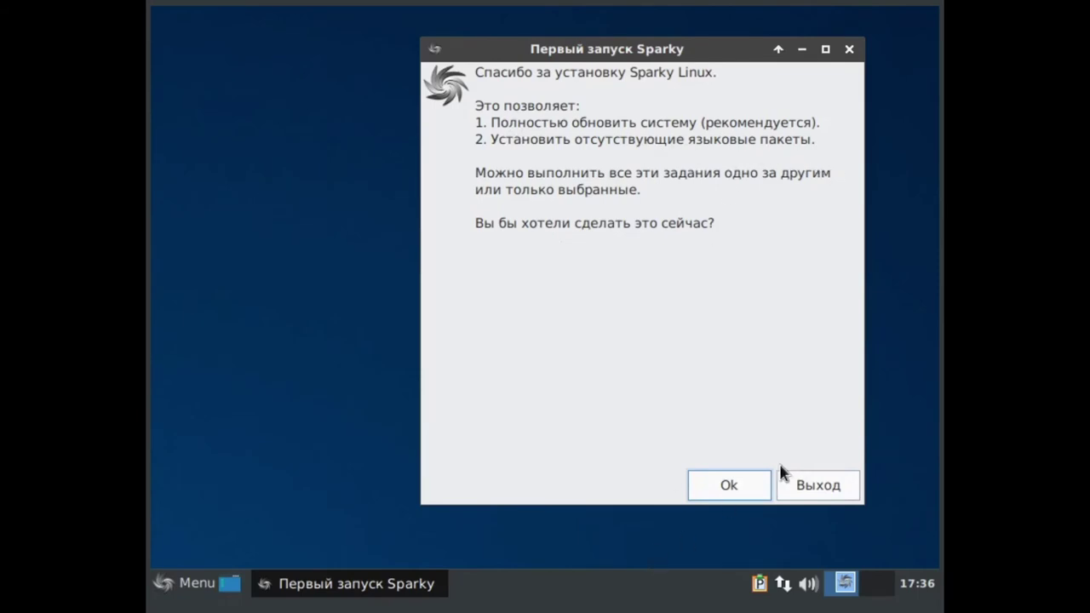
# - Minimize the Sparky first-run window and launch Менеджер пакетов Synaptic from the menu
pyautogui.click(744, 91)
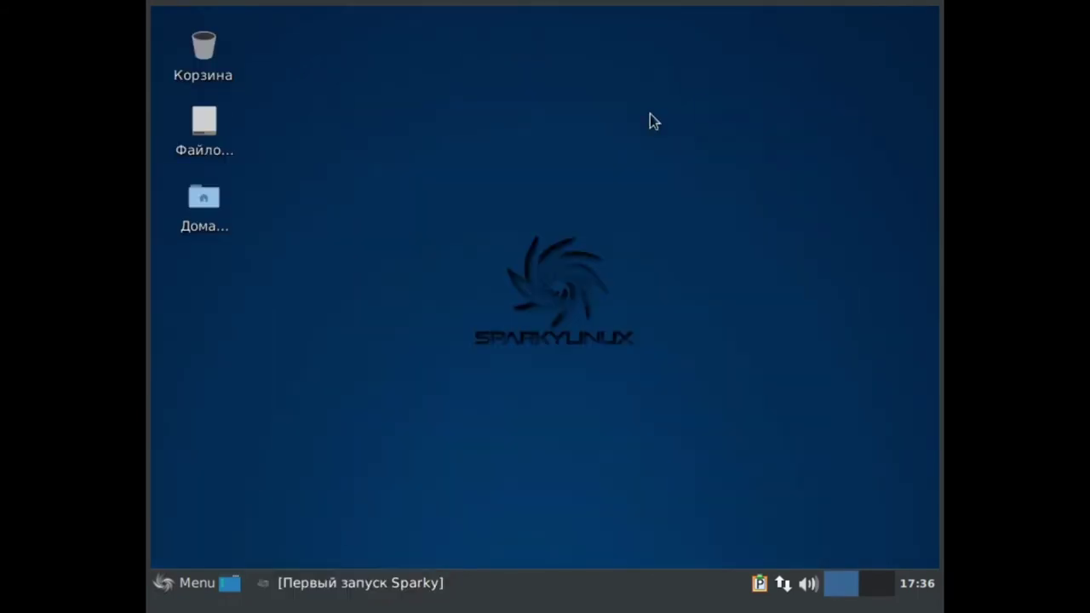
pyautogui.click(208, 583)
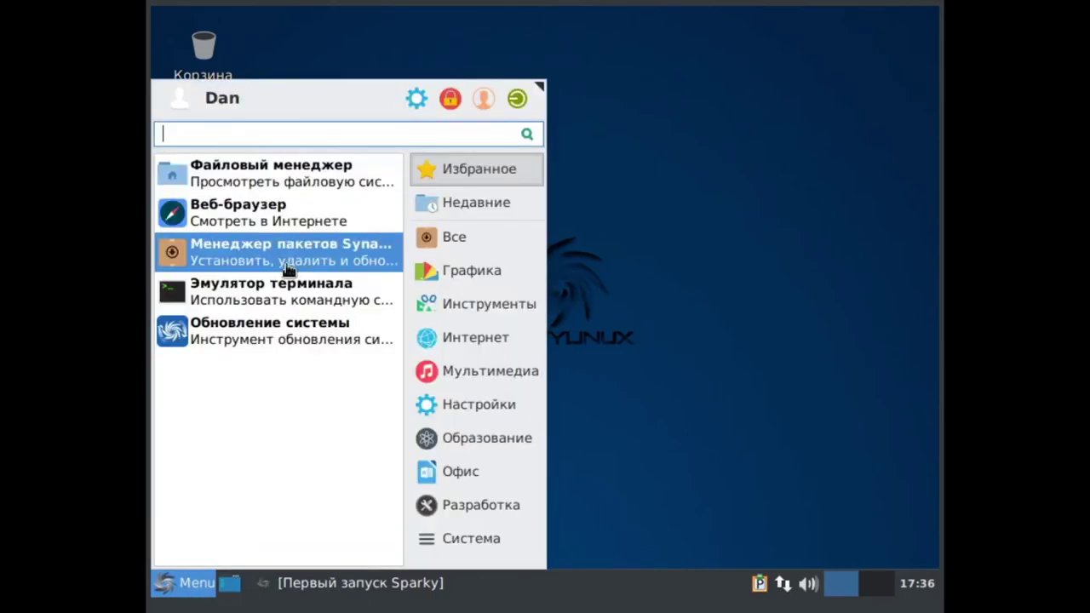
pyautogui.click(287, 260)
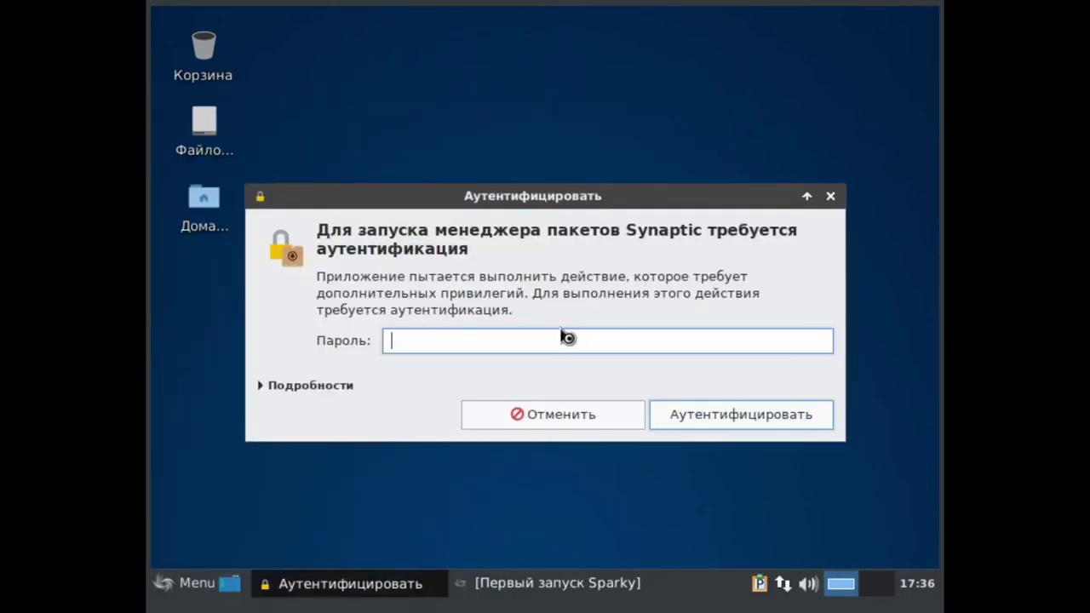
# - Cancel the Synaptic authentication prompt and open the Xfce Настройки manager from the Whisker Menu
pyautogui.write('*******')
pyautogui.click(832, 197)
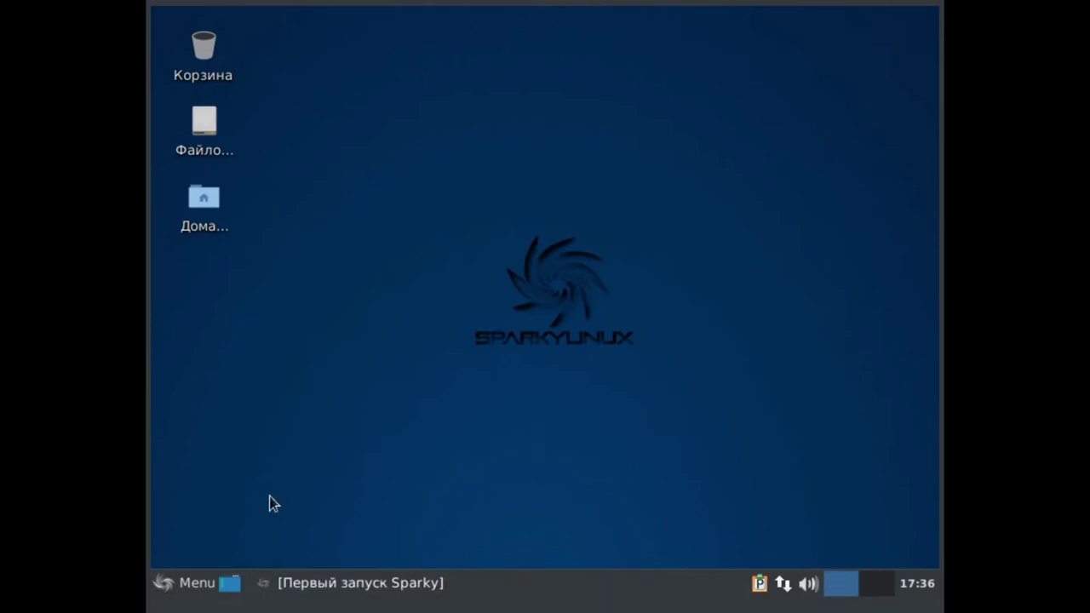
pyautogui.click(206, 581)
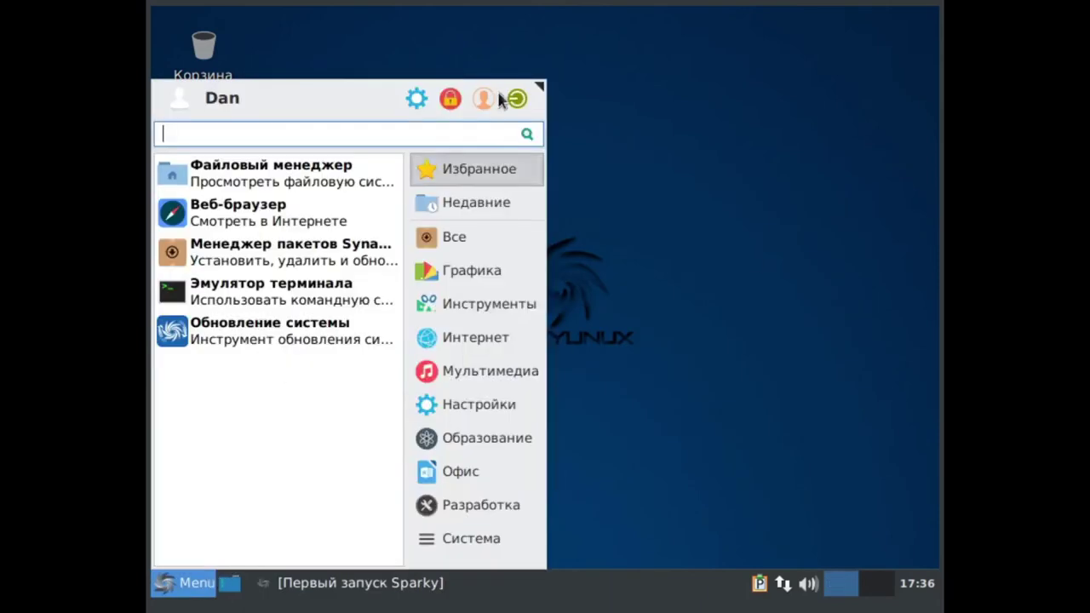
pyautogui.click(424, 88)
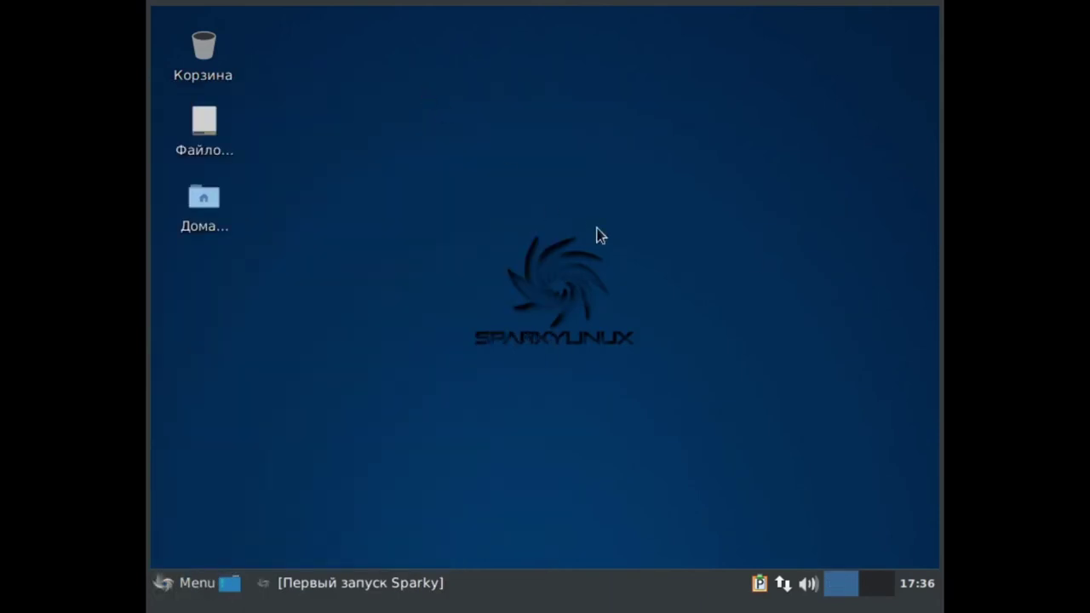
pyautogui.scroll(-5, 521, 281)
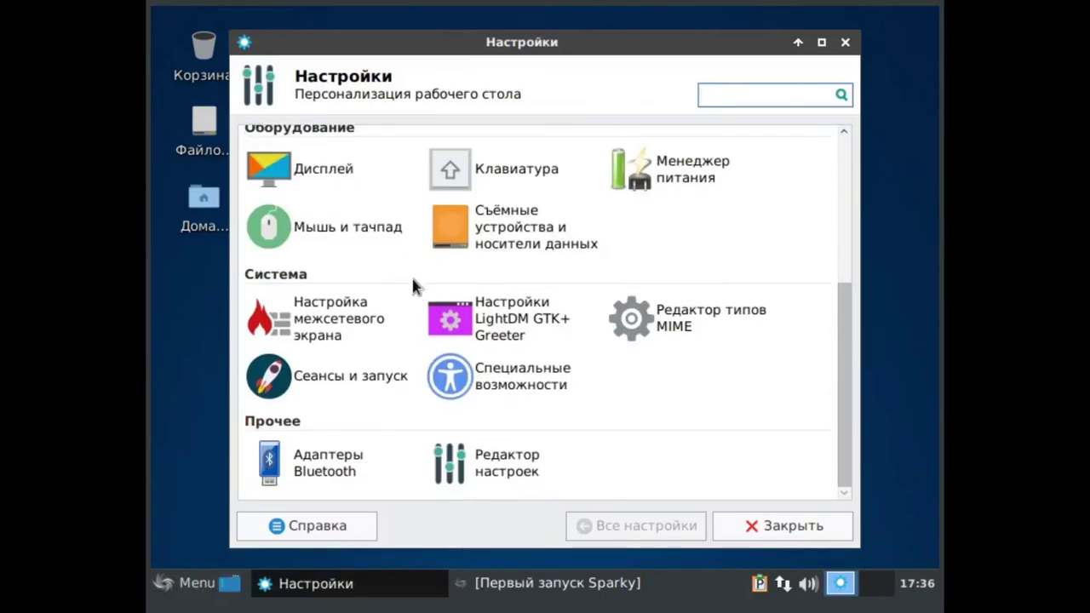
# - In Внешний вид, try the Среда GNOME icon theme on the Icons tab
pyautogui.scroll(5, 555, 385)
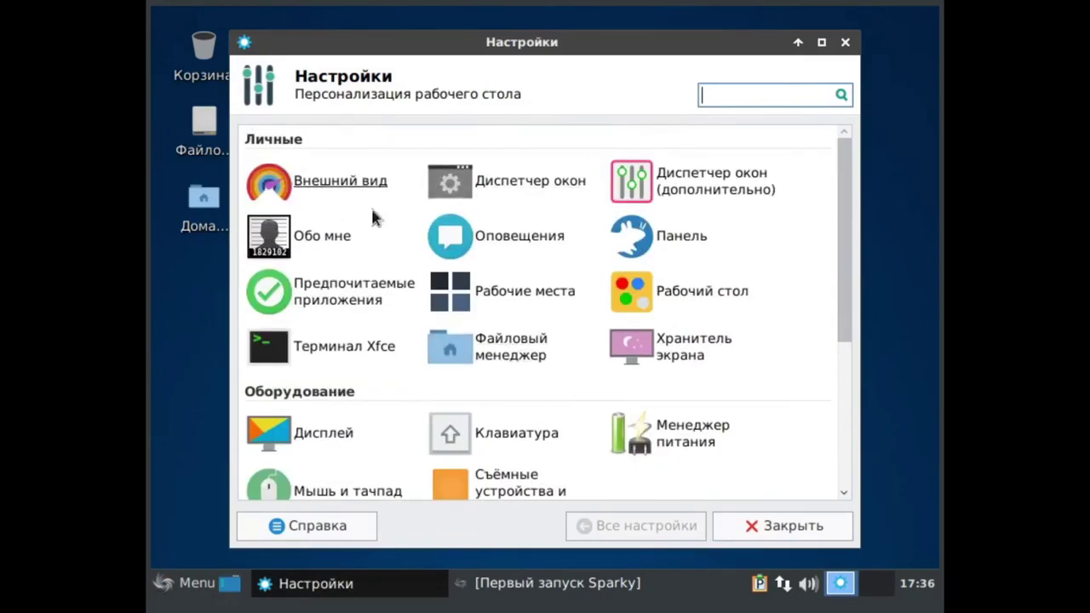
pyautogui.click(317, 179)
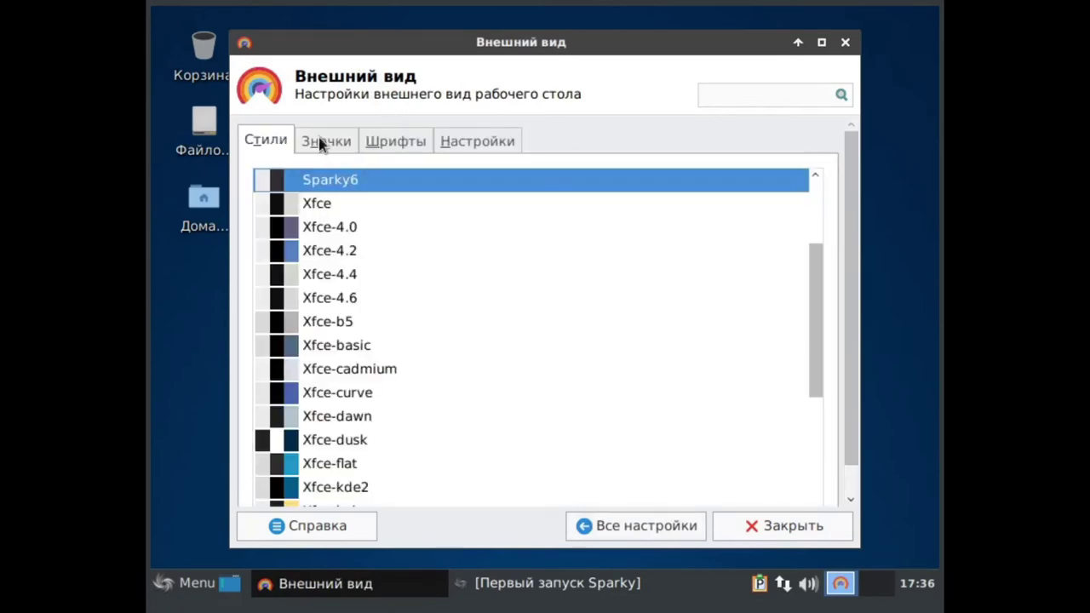
pyautogui.click(321, 140)
pyautogui.click(164, 590)
pyautogui.click(164, 589)
pyautogui.click(346, 382)
pyautogui.click(164, 589)
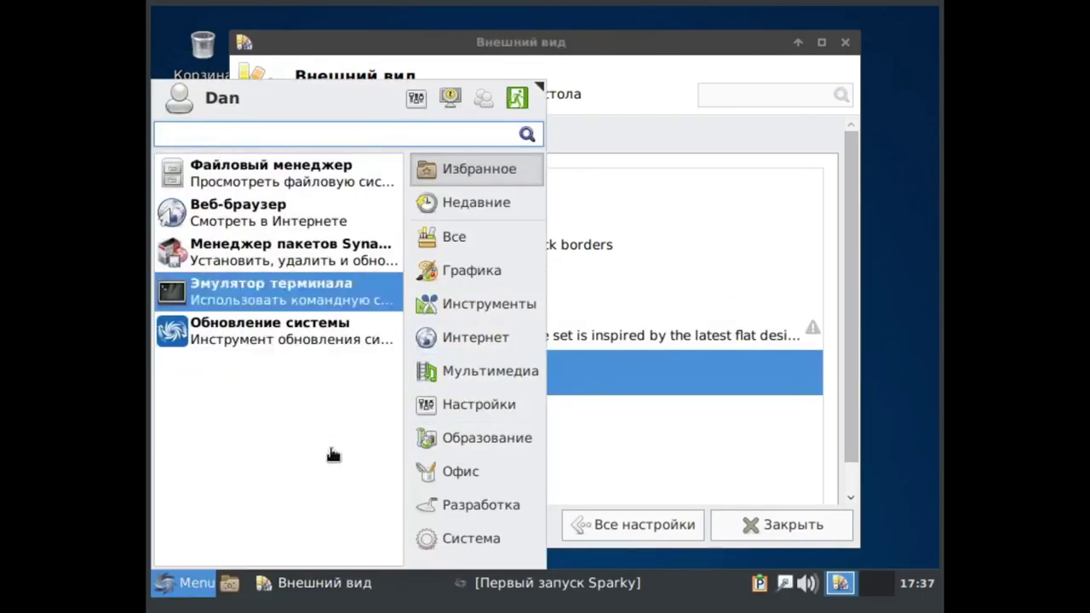
pyautogui.click(783, 182)
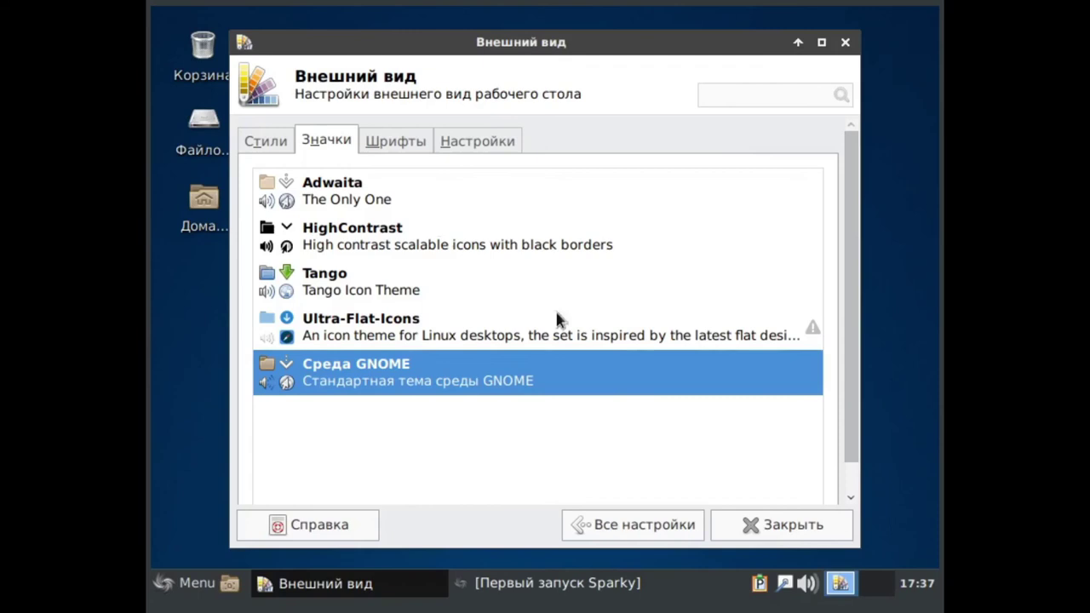
# - Apply the Xfce-dusk style and return to the Все настройки overview
pyautogui.click(408, 141)
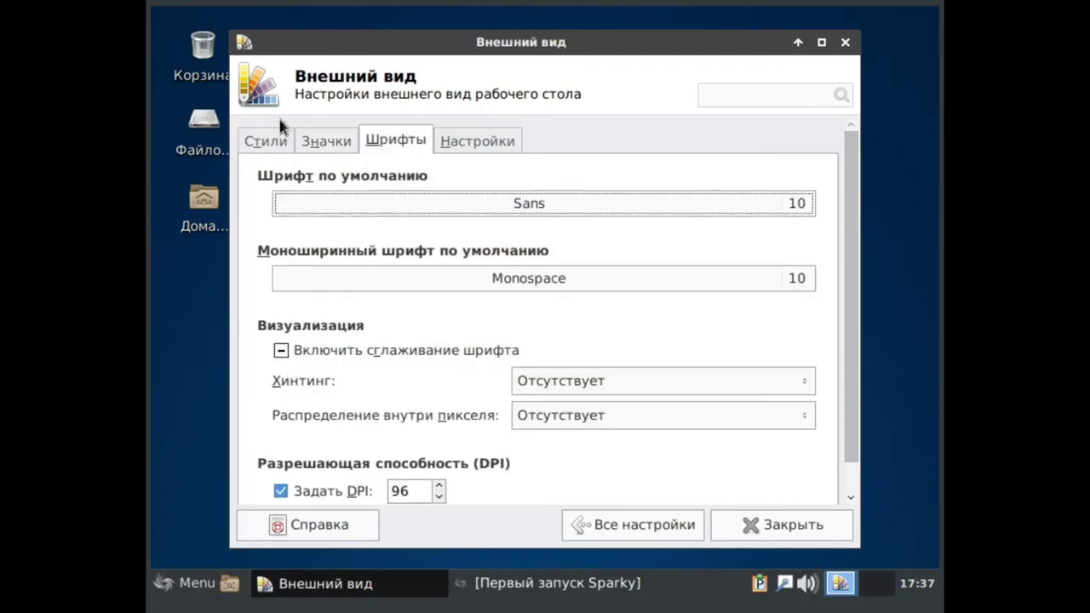
pyautogui.click(271, 140)
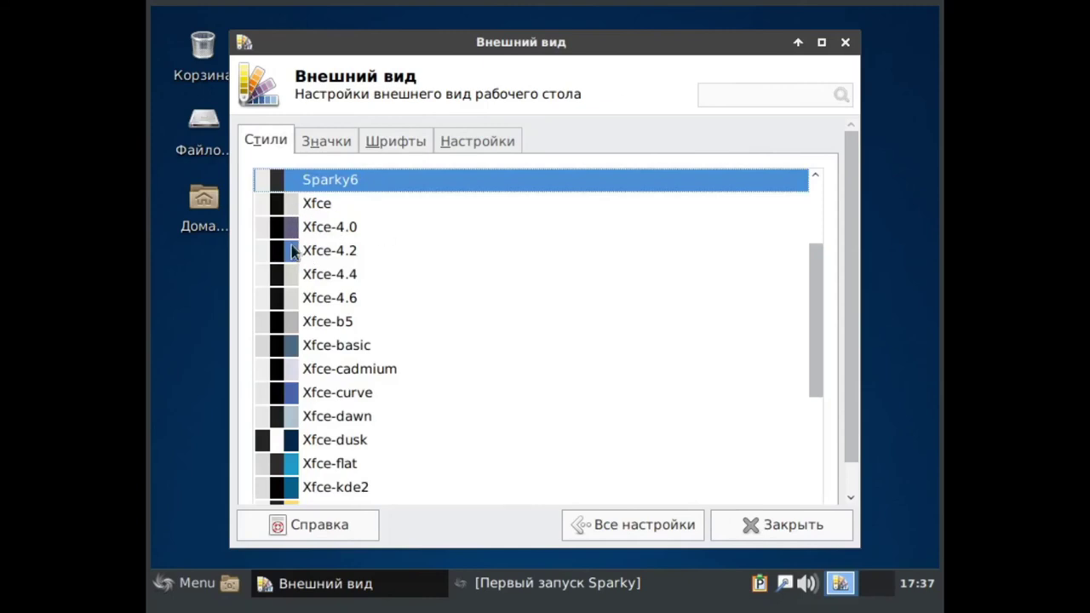
pyautogui.click(292, 443)
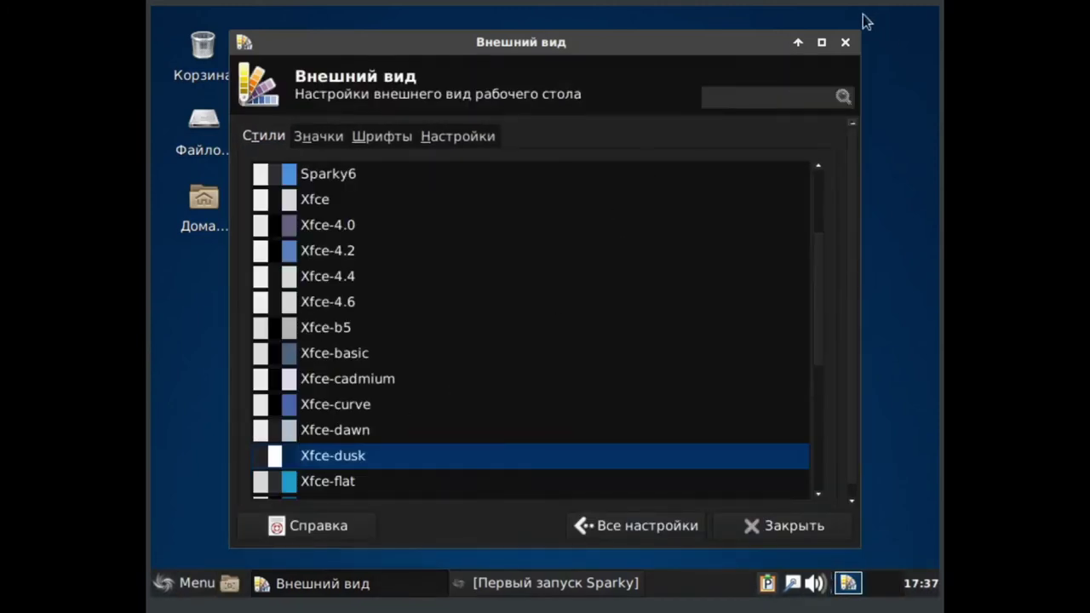
pyautogui.click(637, 526)
pyautogui.scroll(5, 487, 275)
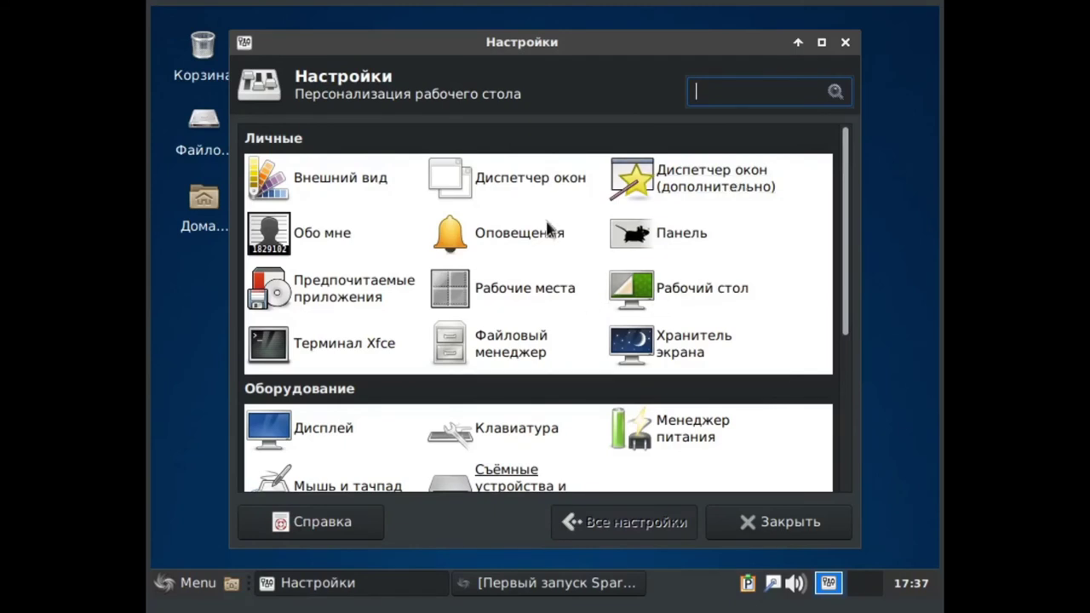
# - Change the Дисплей resolution from 800x600 to 1280x800 and apply it
pyautogui.scroll(-3, 549, 230)
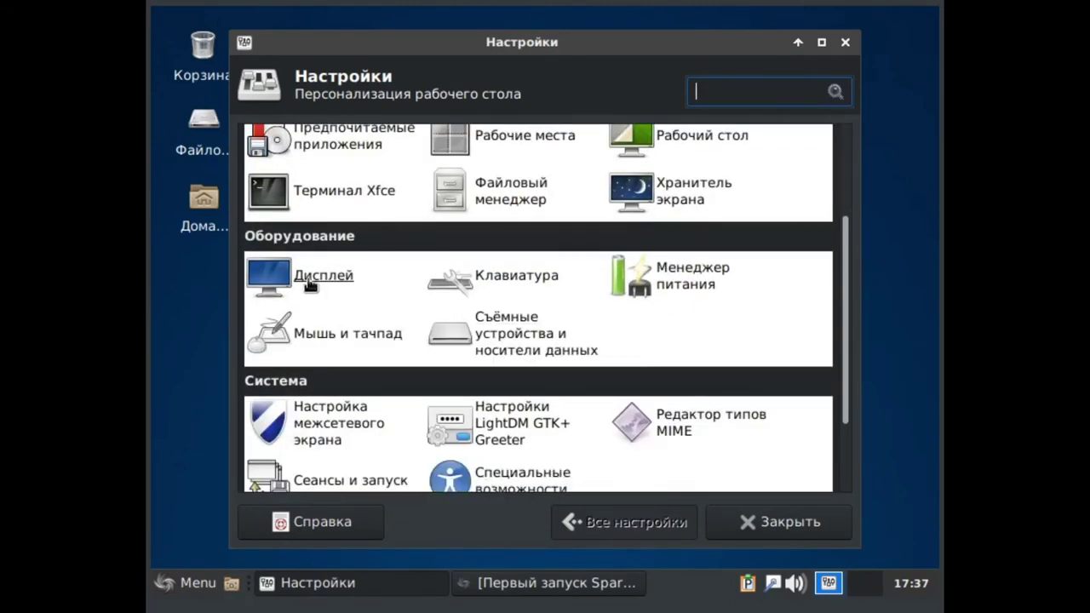
pyautogui.click(309, 285)
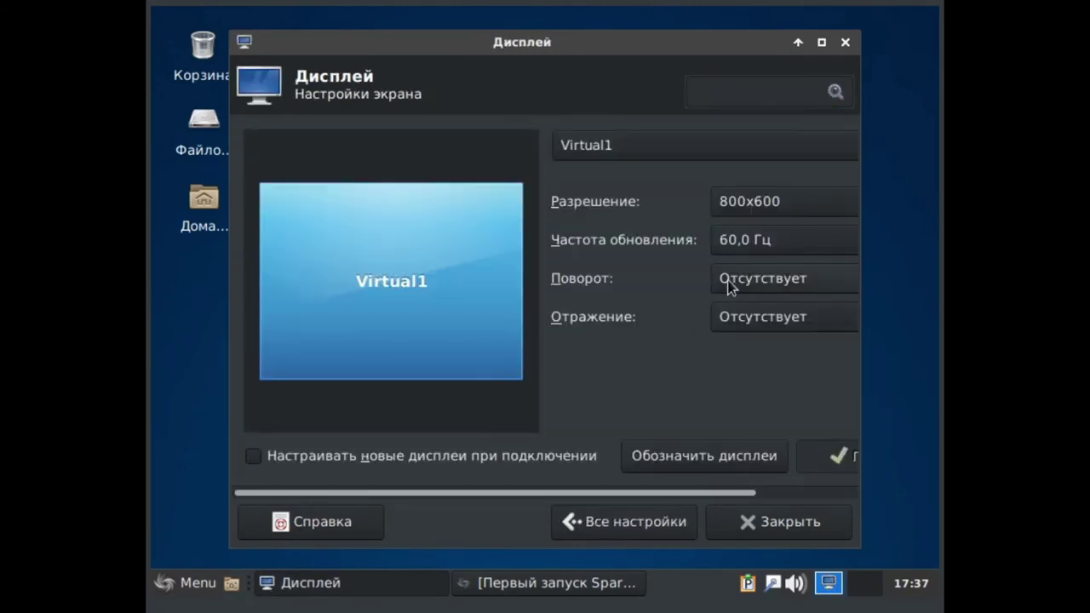
pyautogui.click(749, 202)
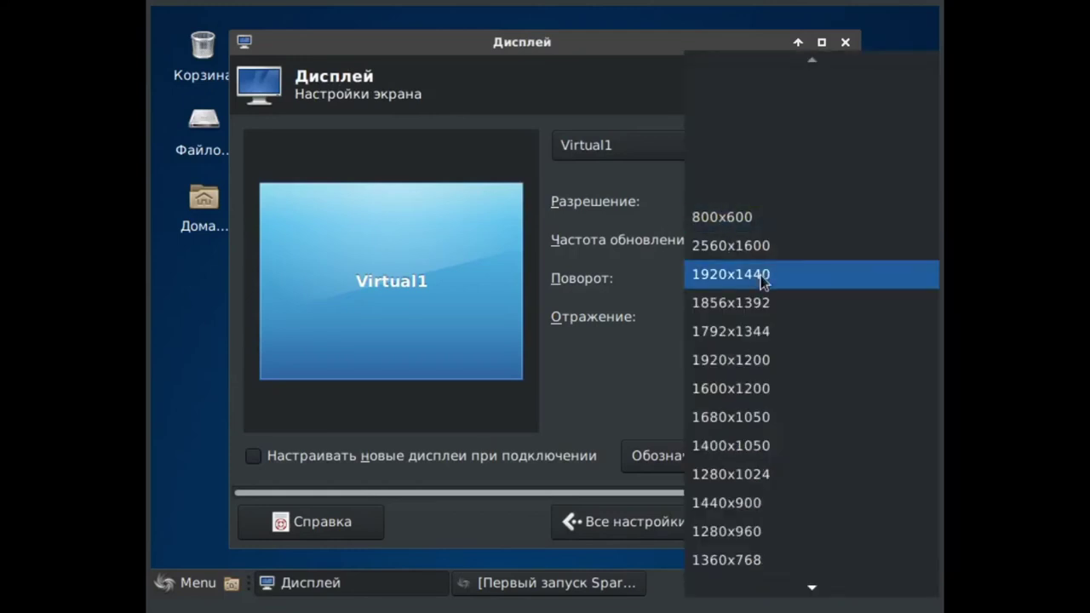
pyautogui.scroll(-2, 769, 484)
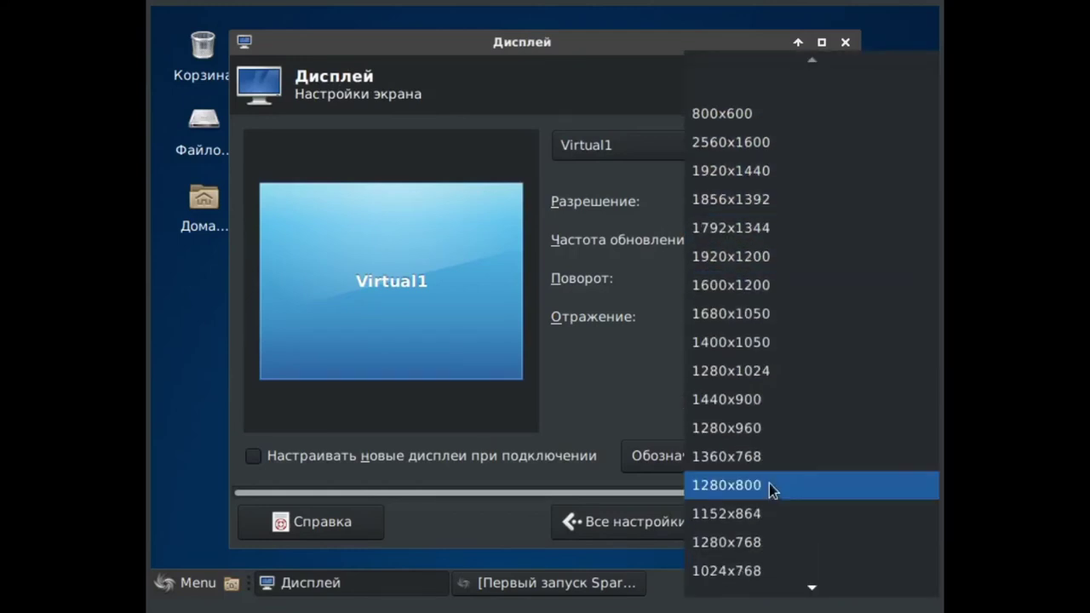
pyautogui.click(768, 484)
pyautogui.click(822, 43)
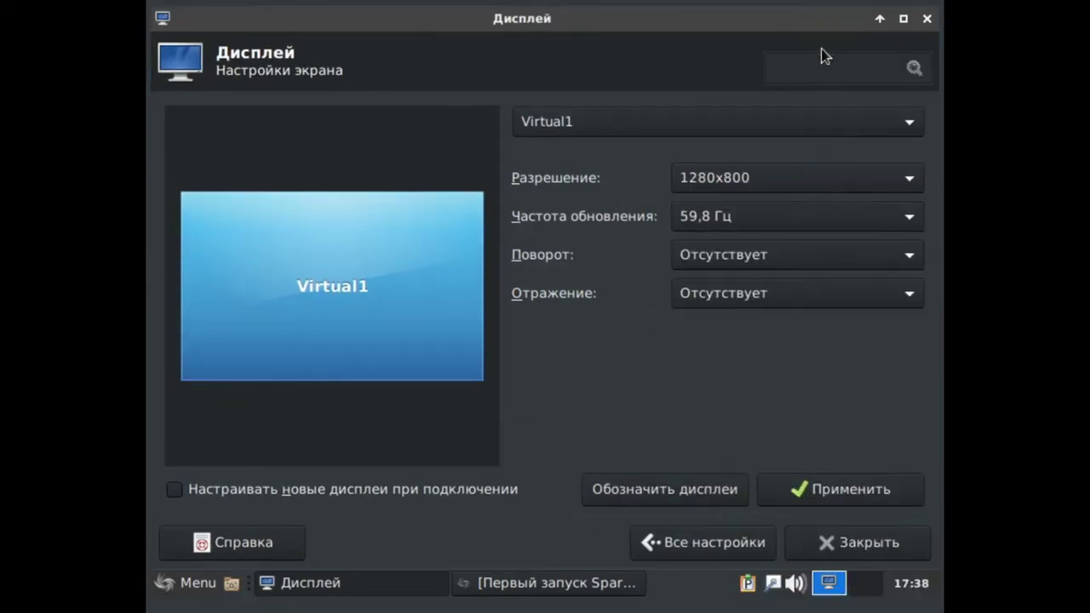
pyautogui.click(838, 491)
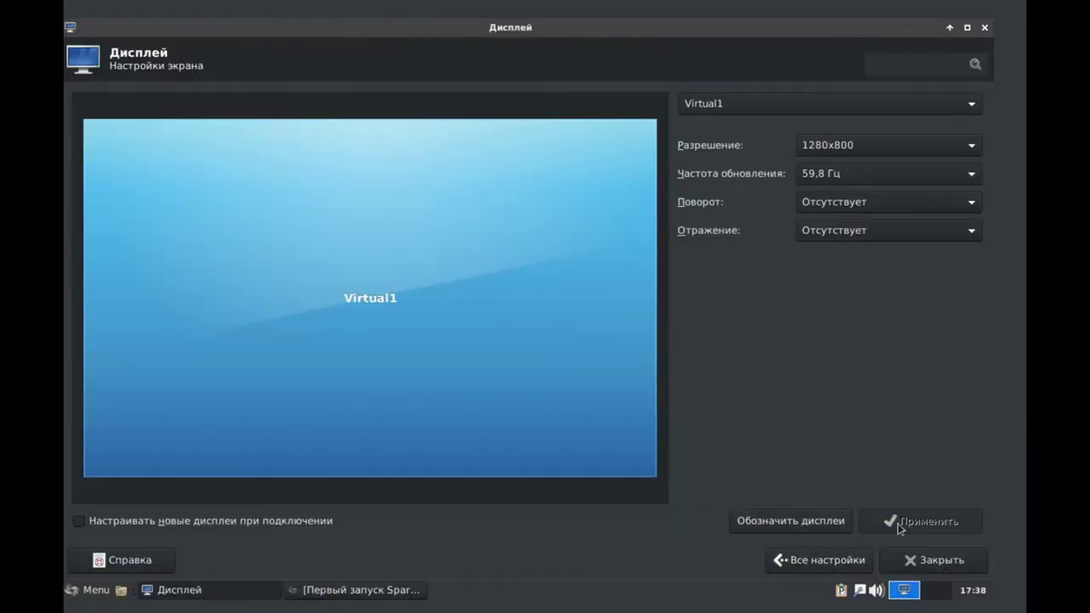
pyautogui.click(877, 145)
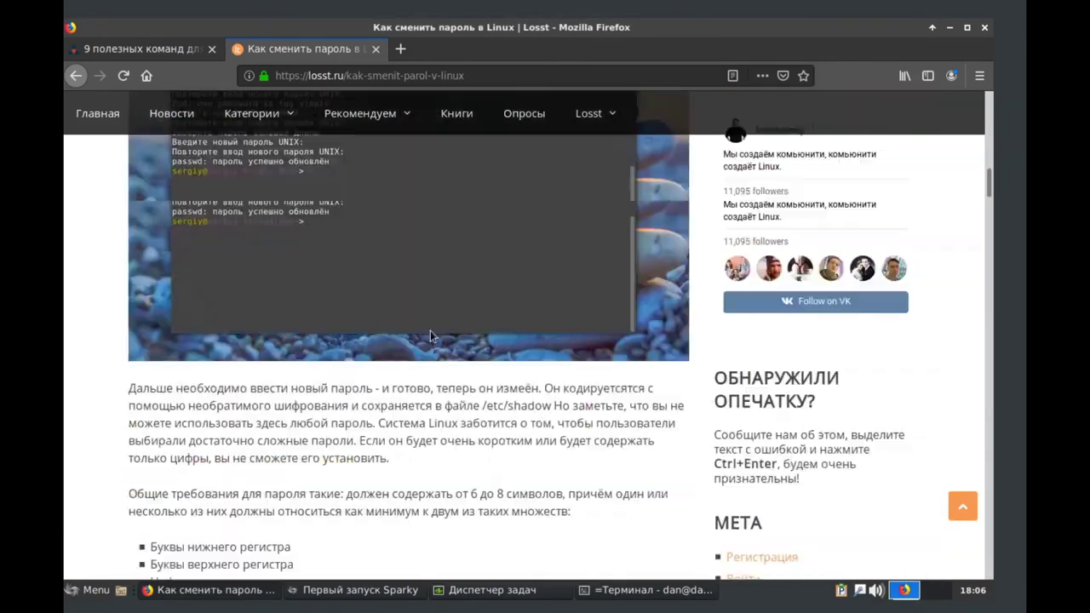
# - Set the user's new password with sudo passwd, entering it twice after the 'too simple' rejection
pyautogui.scroll(-5, 511, 340)
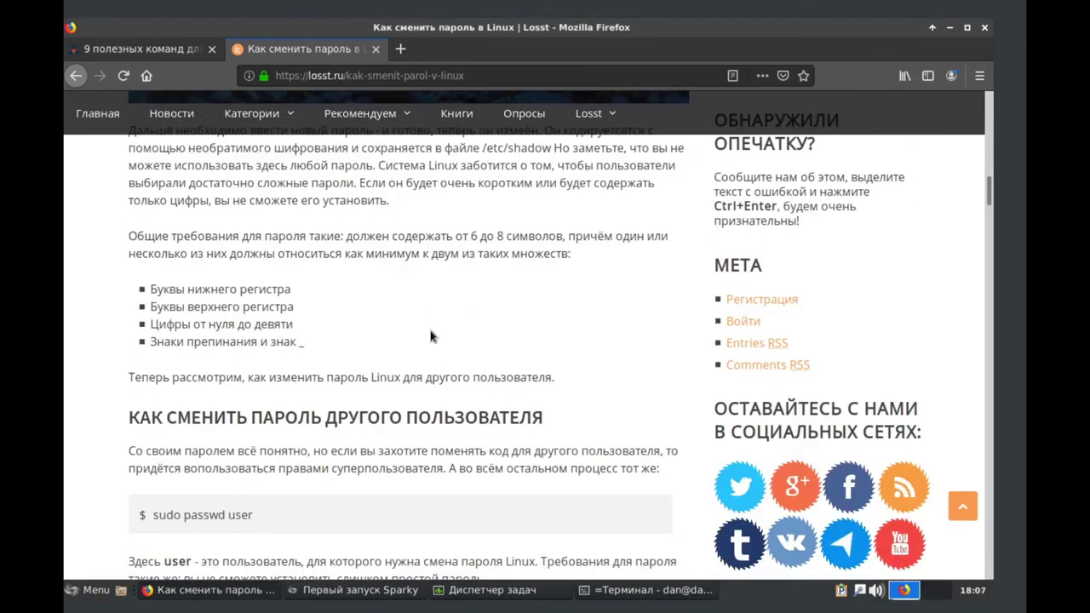
pyautogui.hotkey('alt', 'Tab')
pyautogui.press('Return')
pyautogui.press('Return')
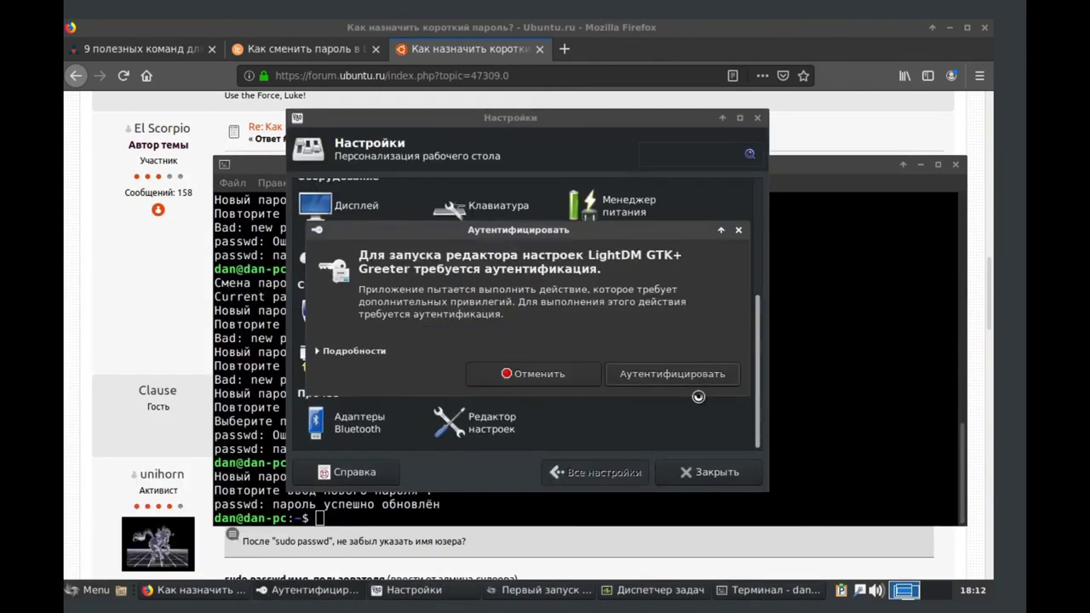
pyautogui.click(696, 400)
pyautogui.write('*********')
pyautogui.click(696, 400)
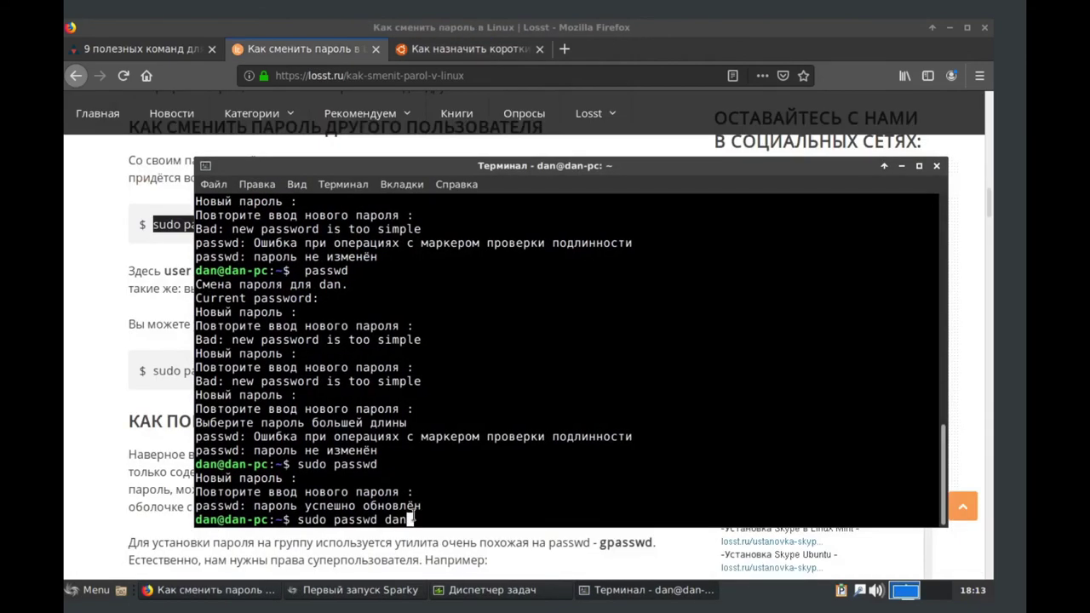
pyautogui.press('Return')
pyautogui.press('Return')
pyautogui.press('Return')
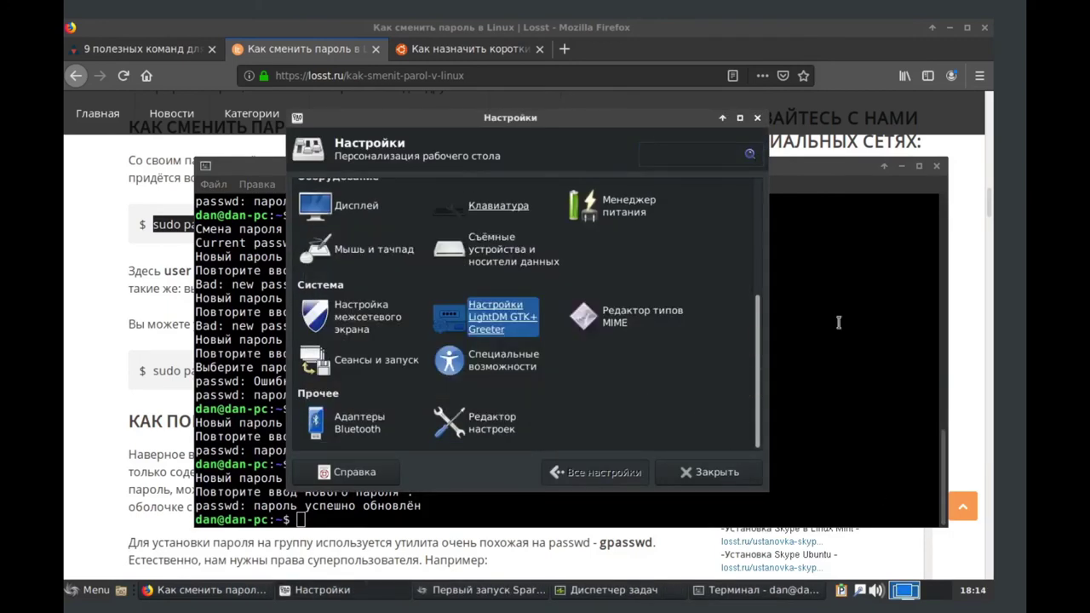
pyautogui.moveTo(524, 130); pyautogui.dragTo(460, 165)
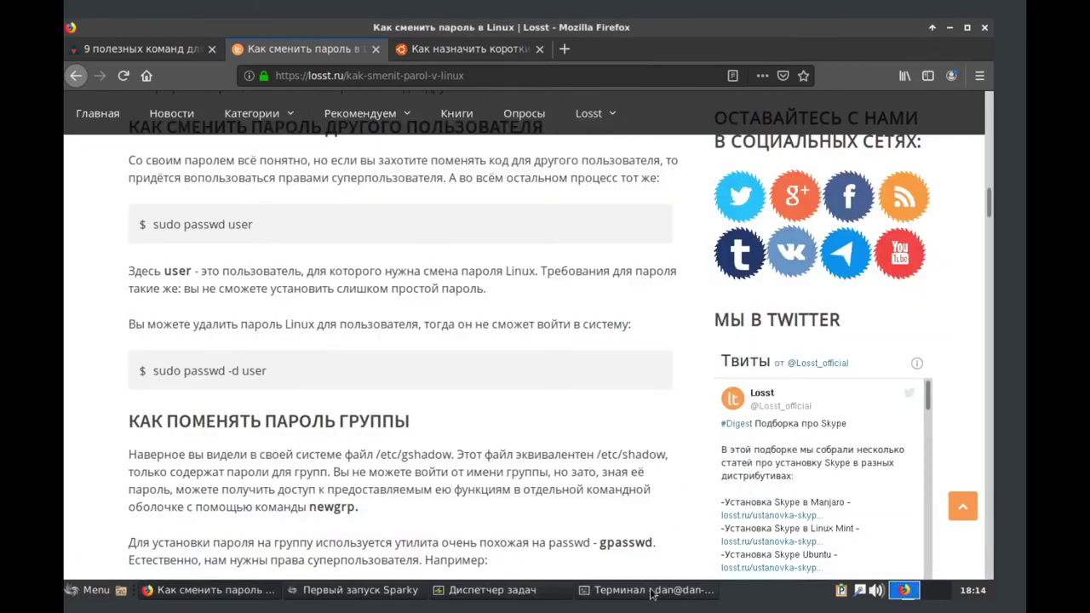
# - Review the successful passwd output in the terminal and bring the Firefox forum window forward
pyautogui.click(652, 589)
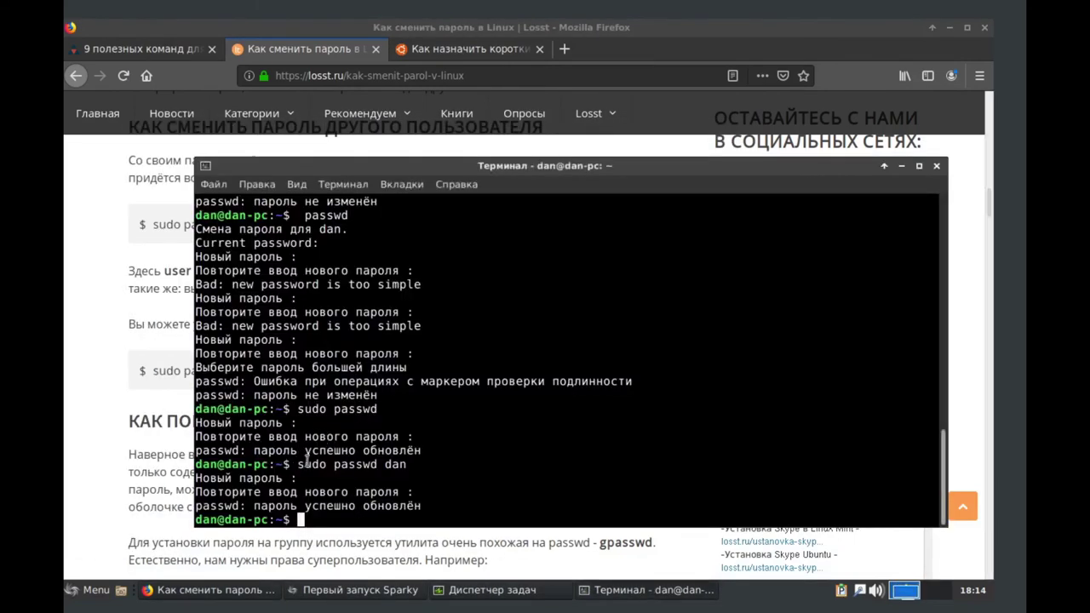
pyautogui.moveTo(412, 465); pyautogui.dragTo(383, 463)
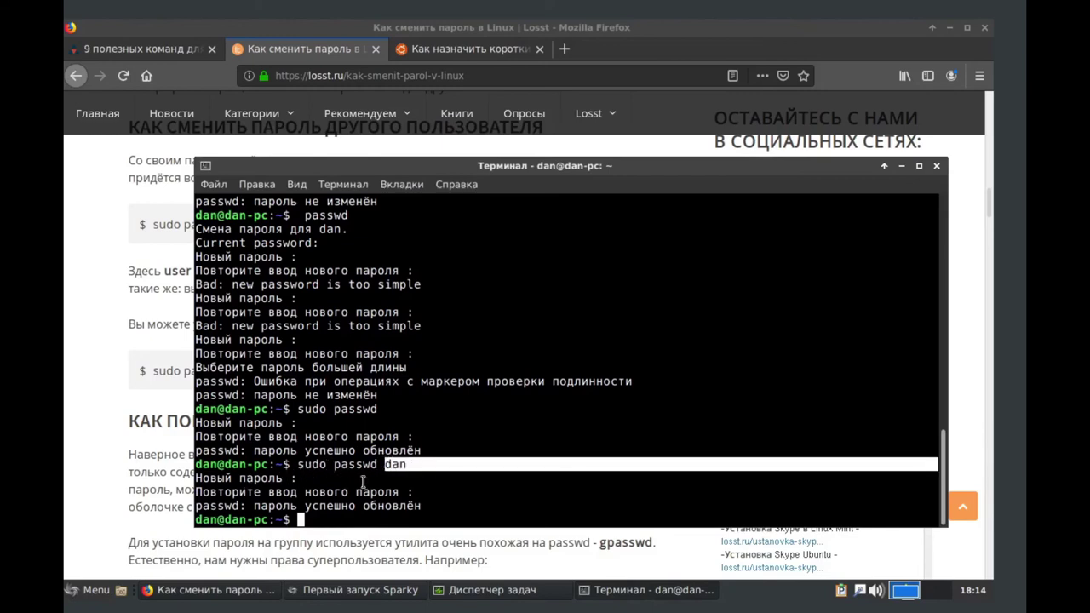
pyautogui.click(383, 498)
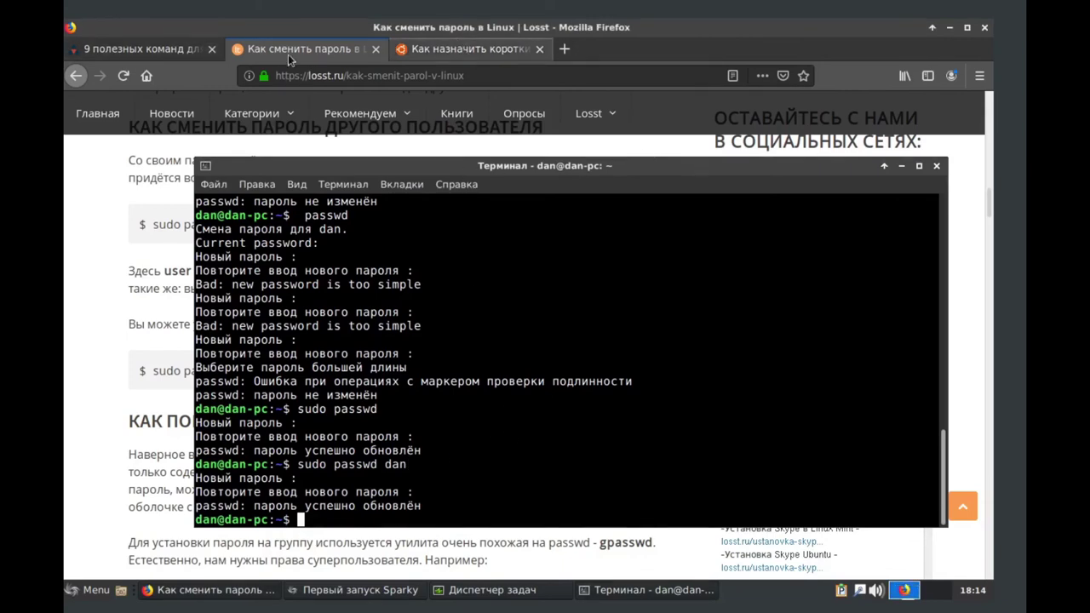
pyautogui.click(468, 49)
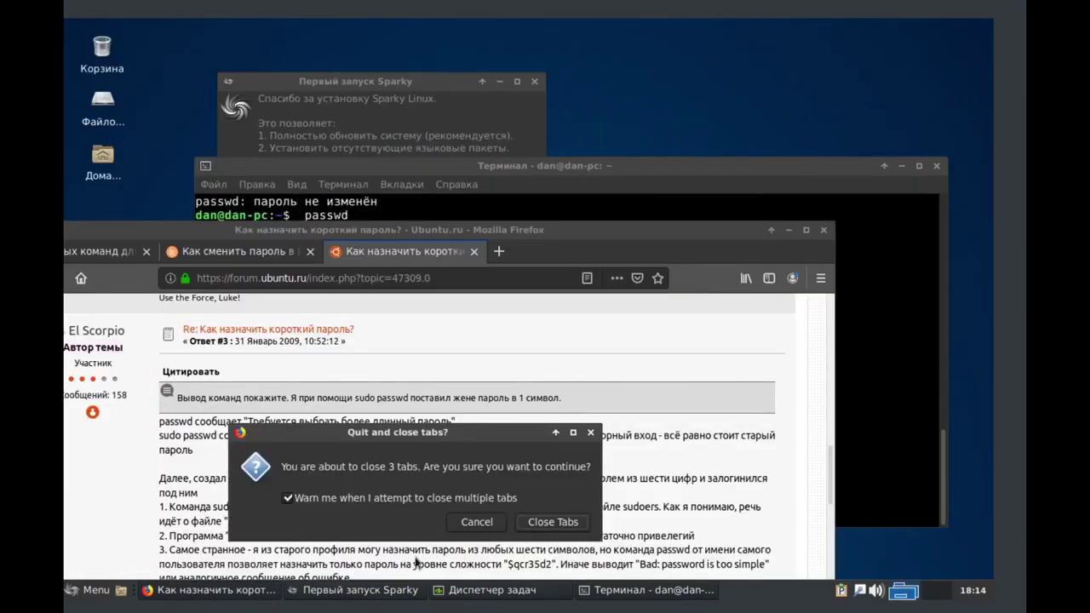
# - Confirm quitting Firefox with its 3 tabs, reposition the terminal, and bring up Диспетчер задач
pyautogui.click(555, 524)
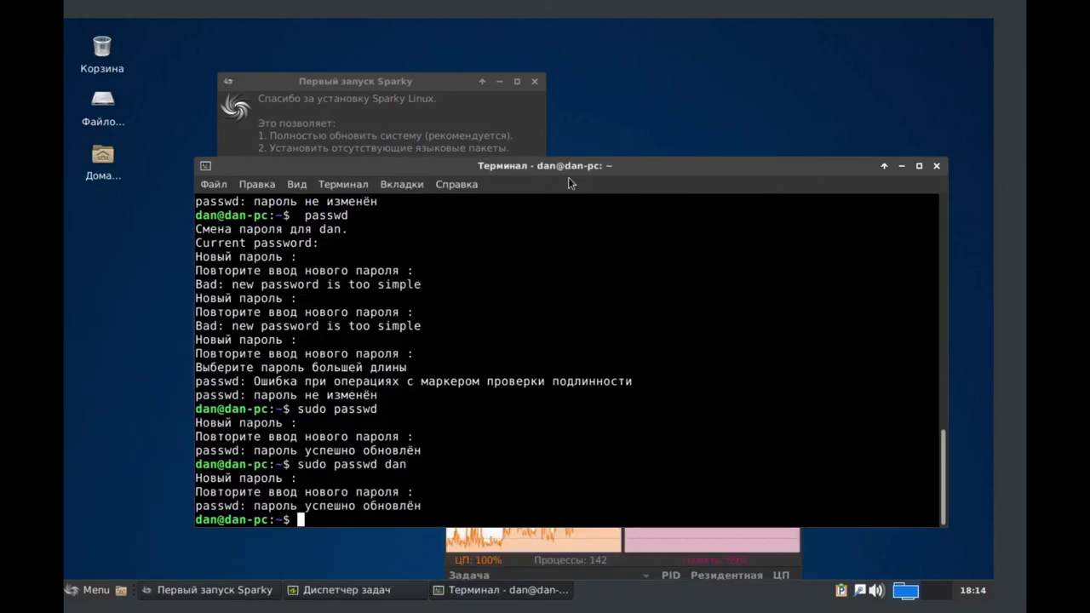
pyautogui.moveTo(871, 174); pyautogui.dragTo(599, 449)
pyautogui.moveTo(442, 69); pyautogui.dragTo(520, 57)
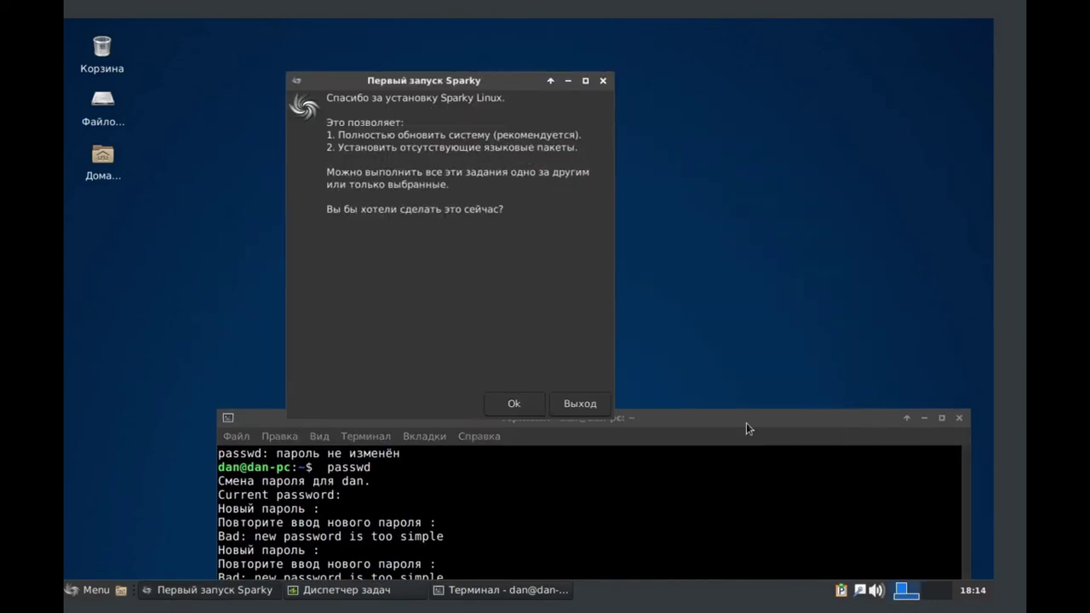
pyautogui.moveTo(745, 422); pyautogui.dragTo(751, 230)
pyautogui.click(339, 589)
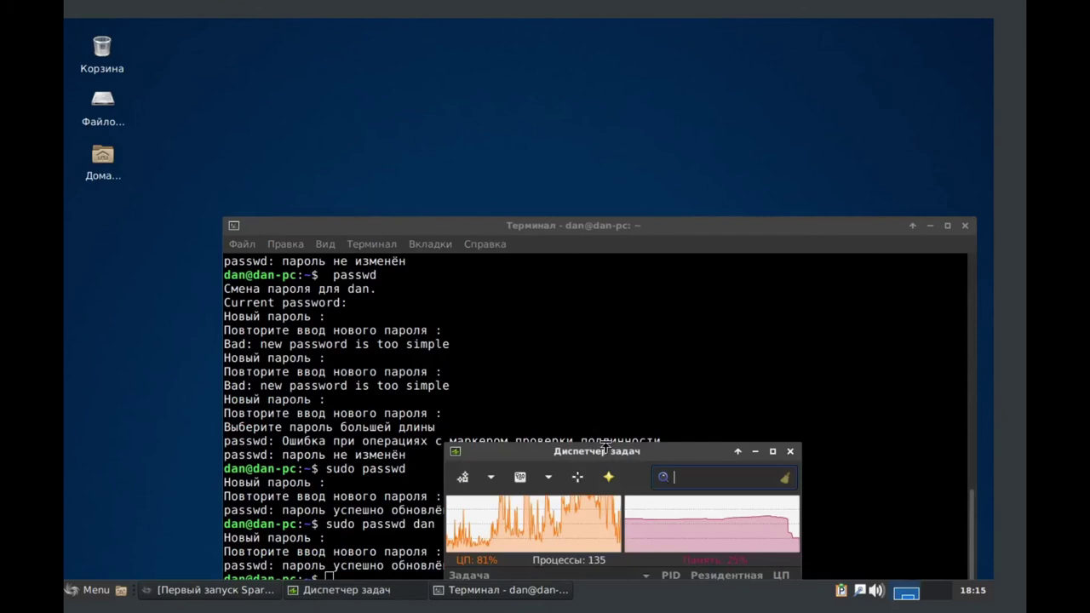
# - Close the Диспетчер задач window after moving and briefly minimizing it, then return to the terminal
pyautogui.moveTo(608, 449); pyautogui.dragTo(457, 126)
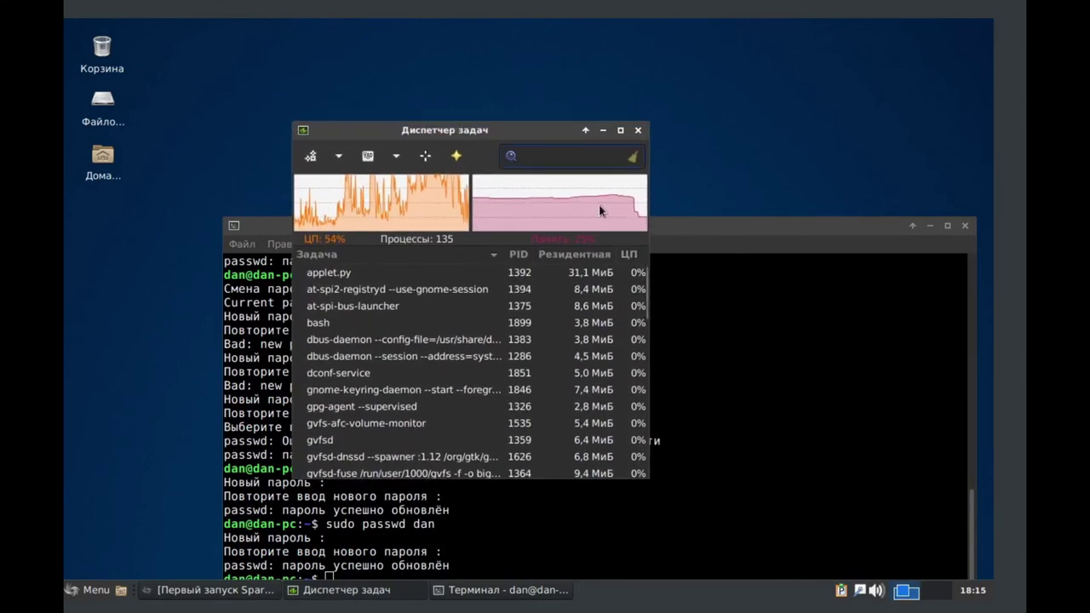
pyautogui.click(603, 130)
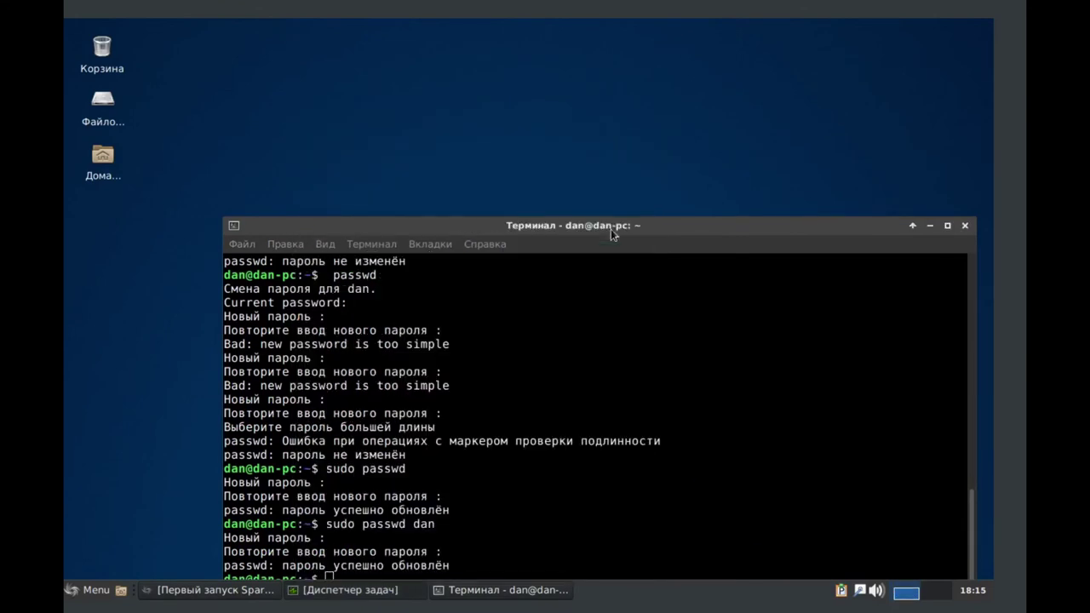
pyautogui.click(96, 589)
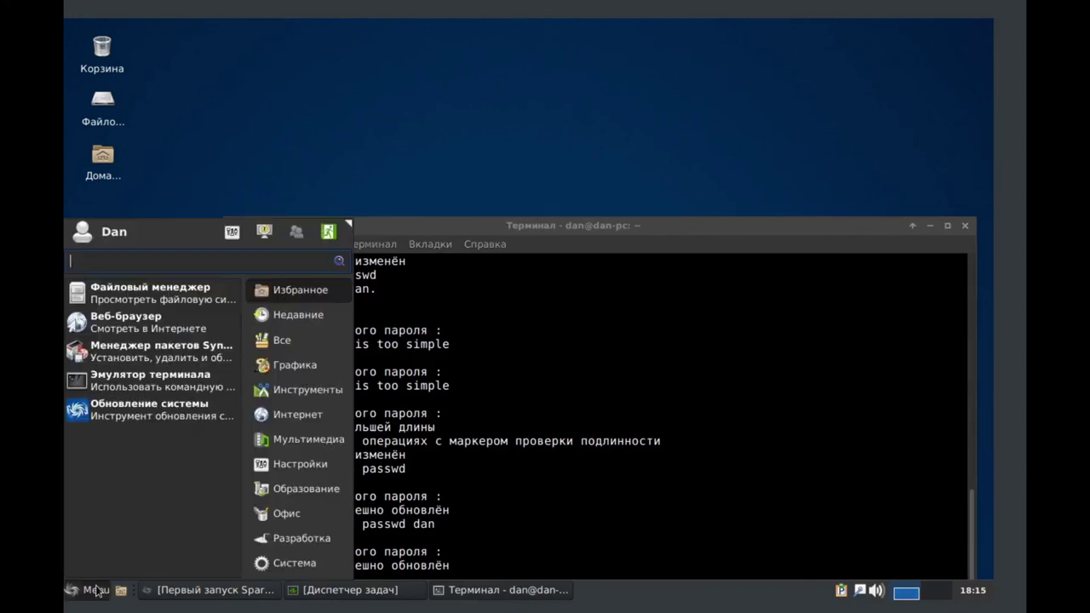
pyautogui.click(96, 589)
pyautogui.click(298, 596)
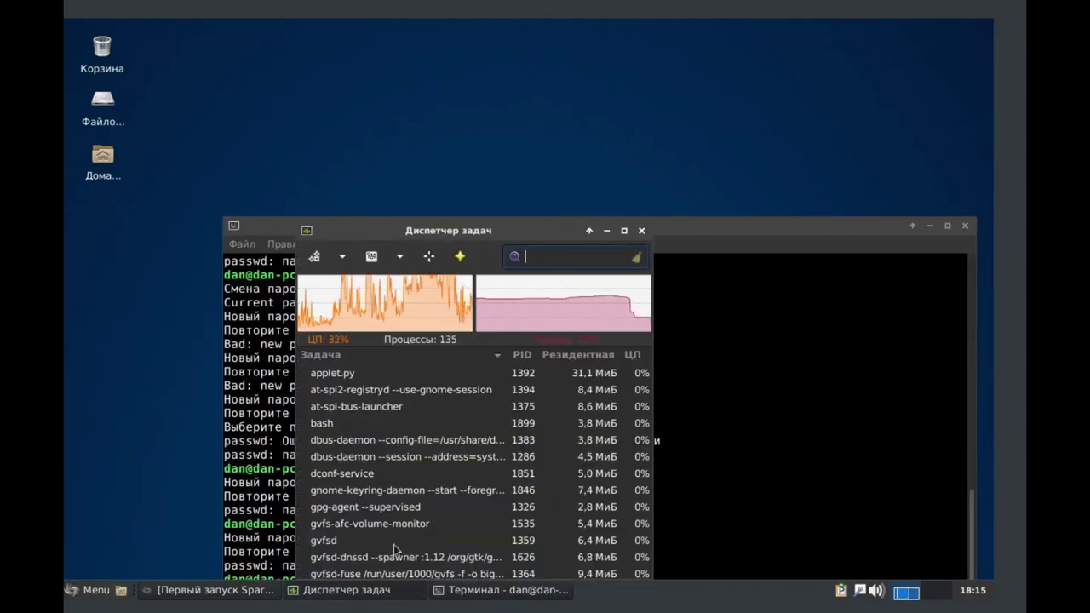
pyautogui.click(642, 231)
pyautogui.click(481, 244)
pyautogui.click(435, 235)
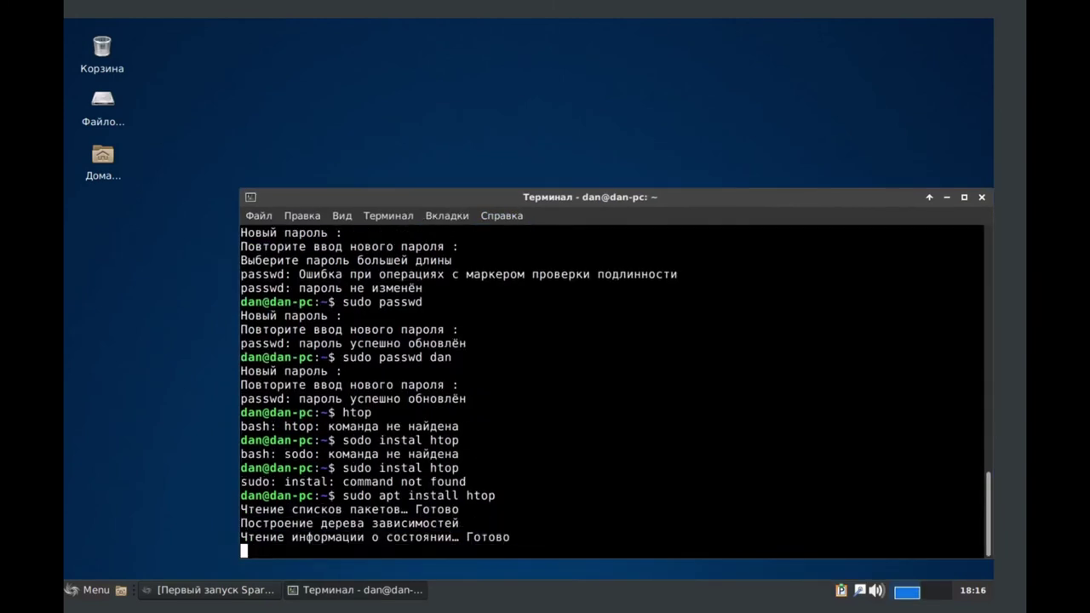